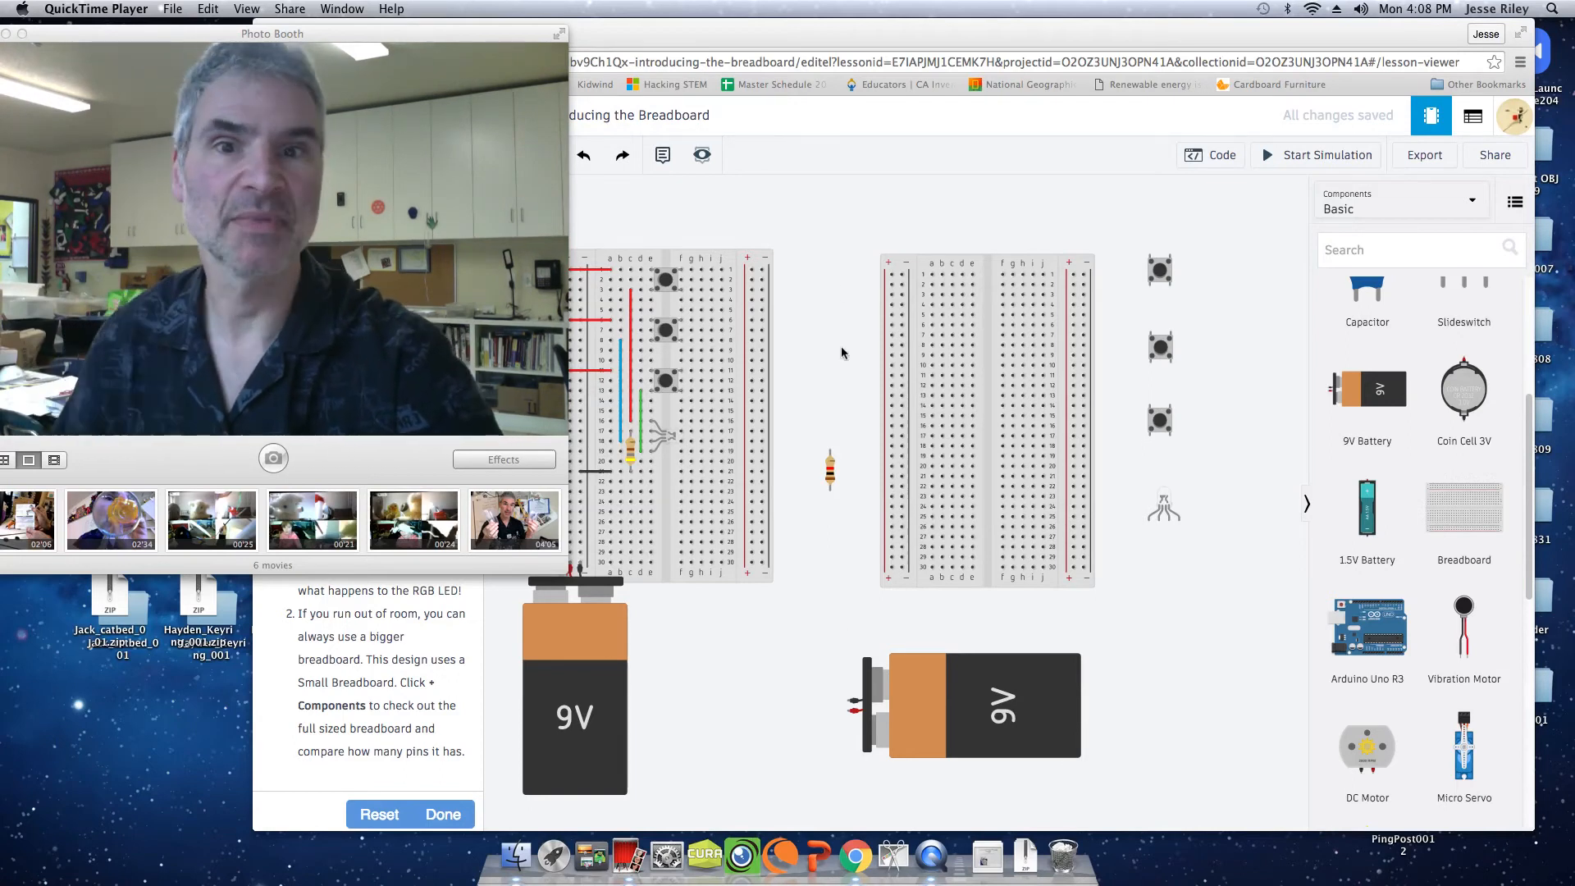
Step: Switch to the Tinkercad circuit, start the simulation and operate the left breadboard's pushbuttons singly and together to test the RGB LED
{"action": "left_click", "coordinate": [840, 246]}
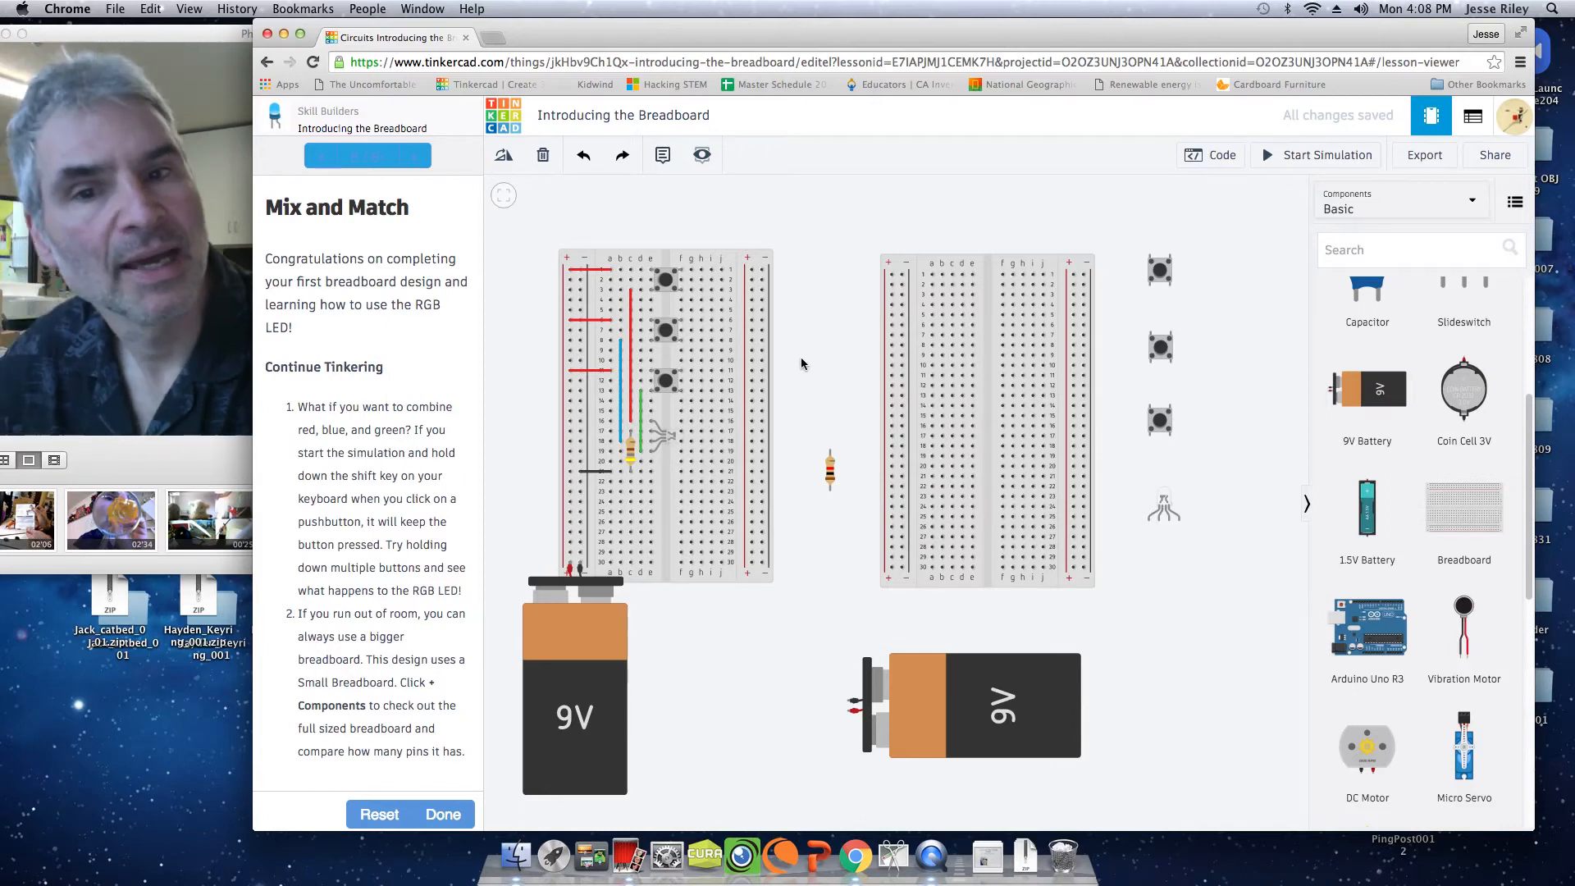
{"action": "left_click", "coordinate": [1268, 160]}
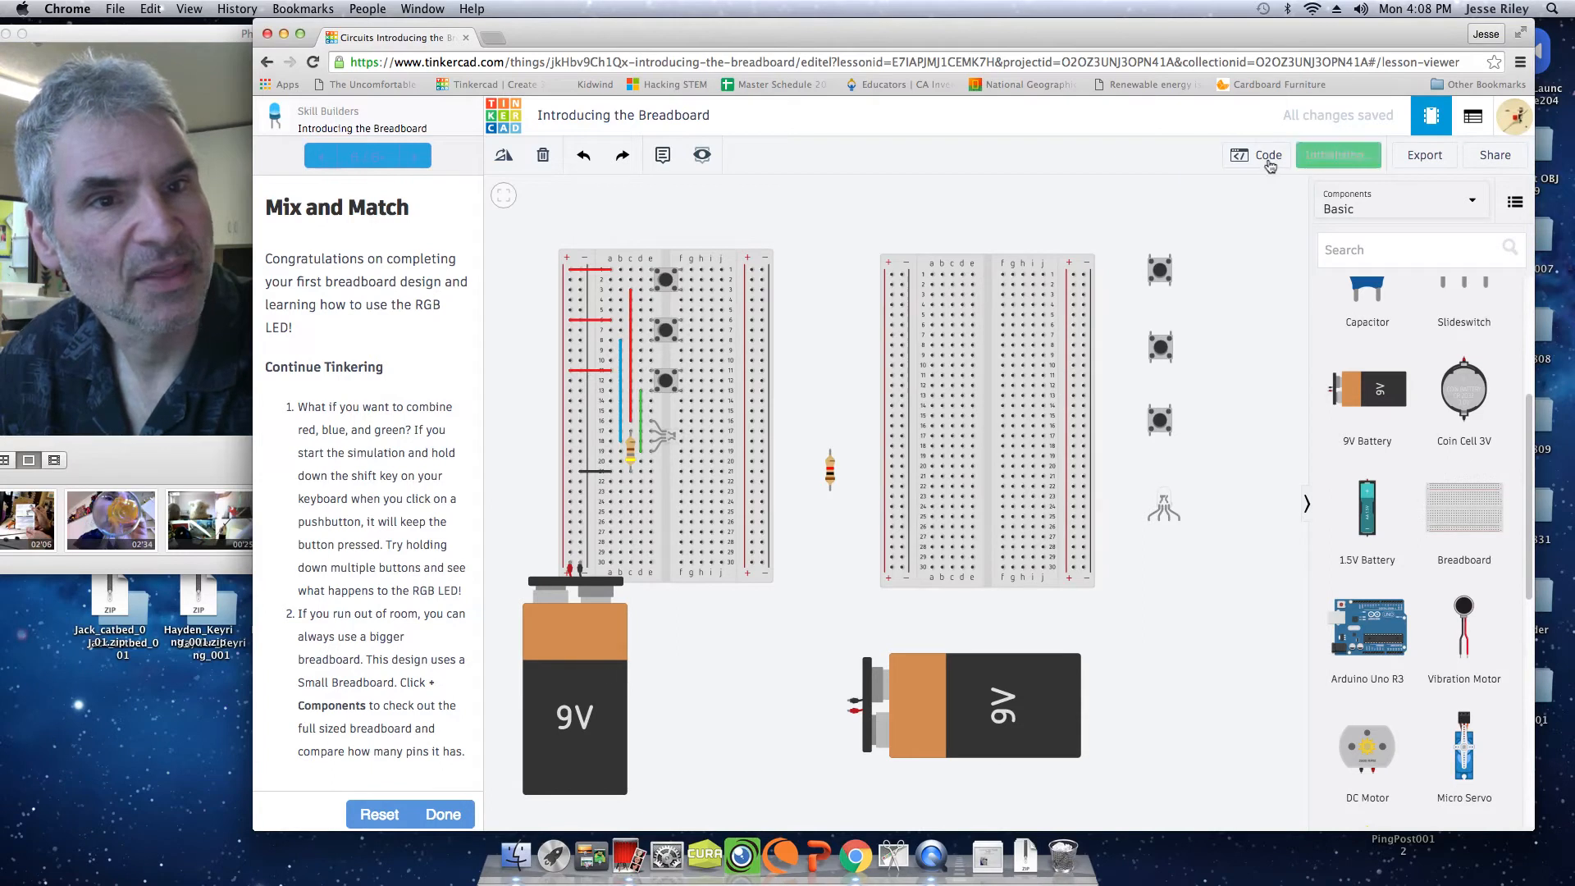
{"action": "left_click", "coordinate": [668, 283]}
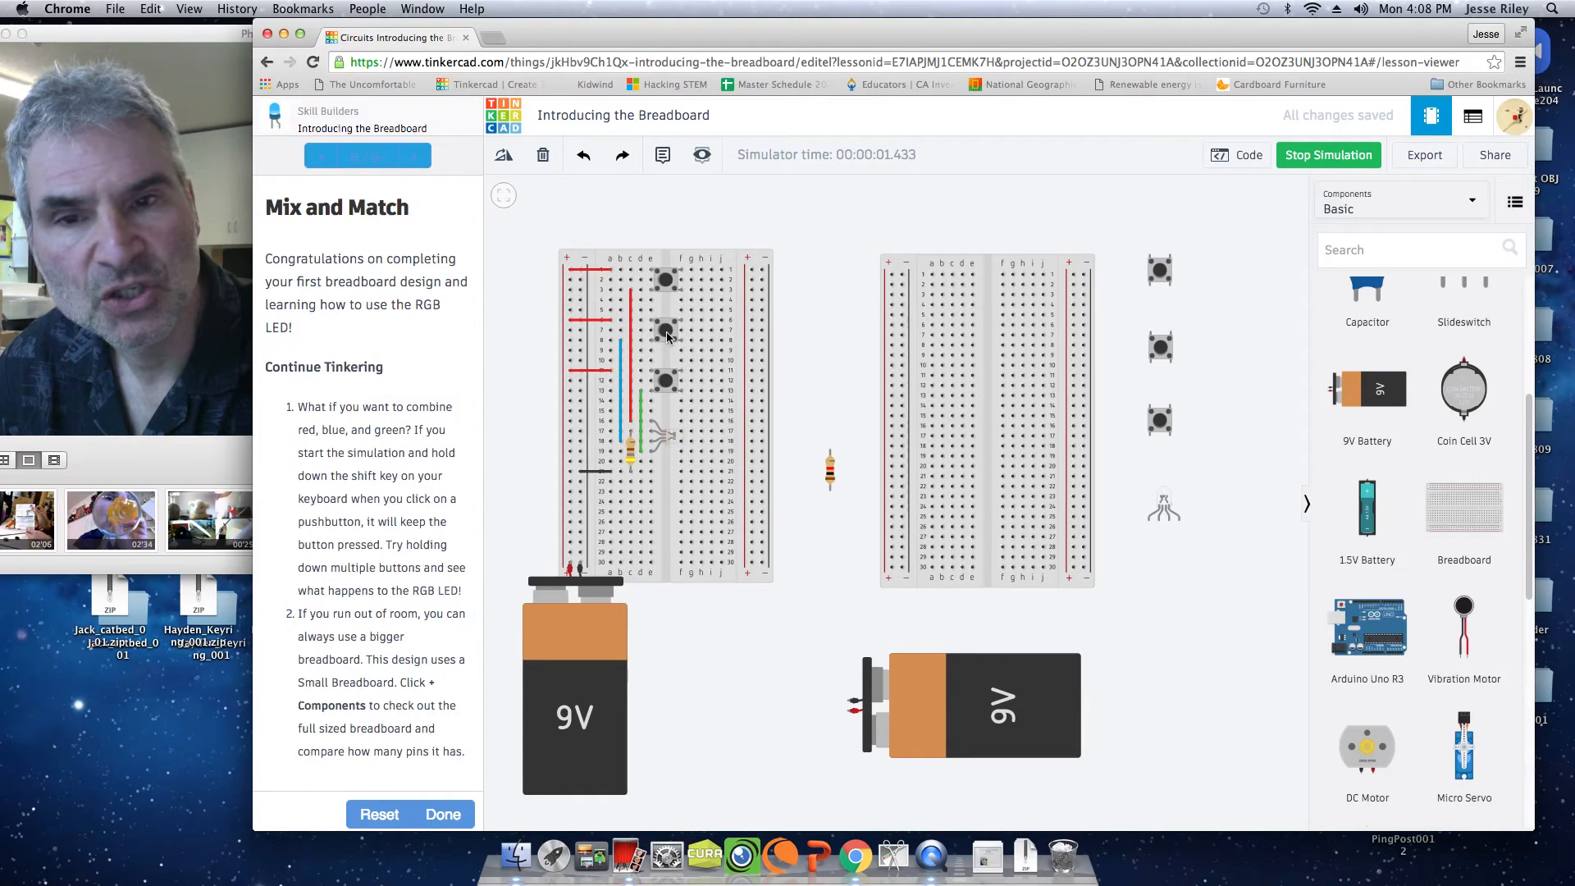
{"action": "left_click", "coordinate": [669, 385]}
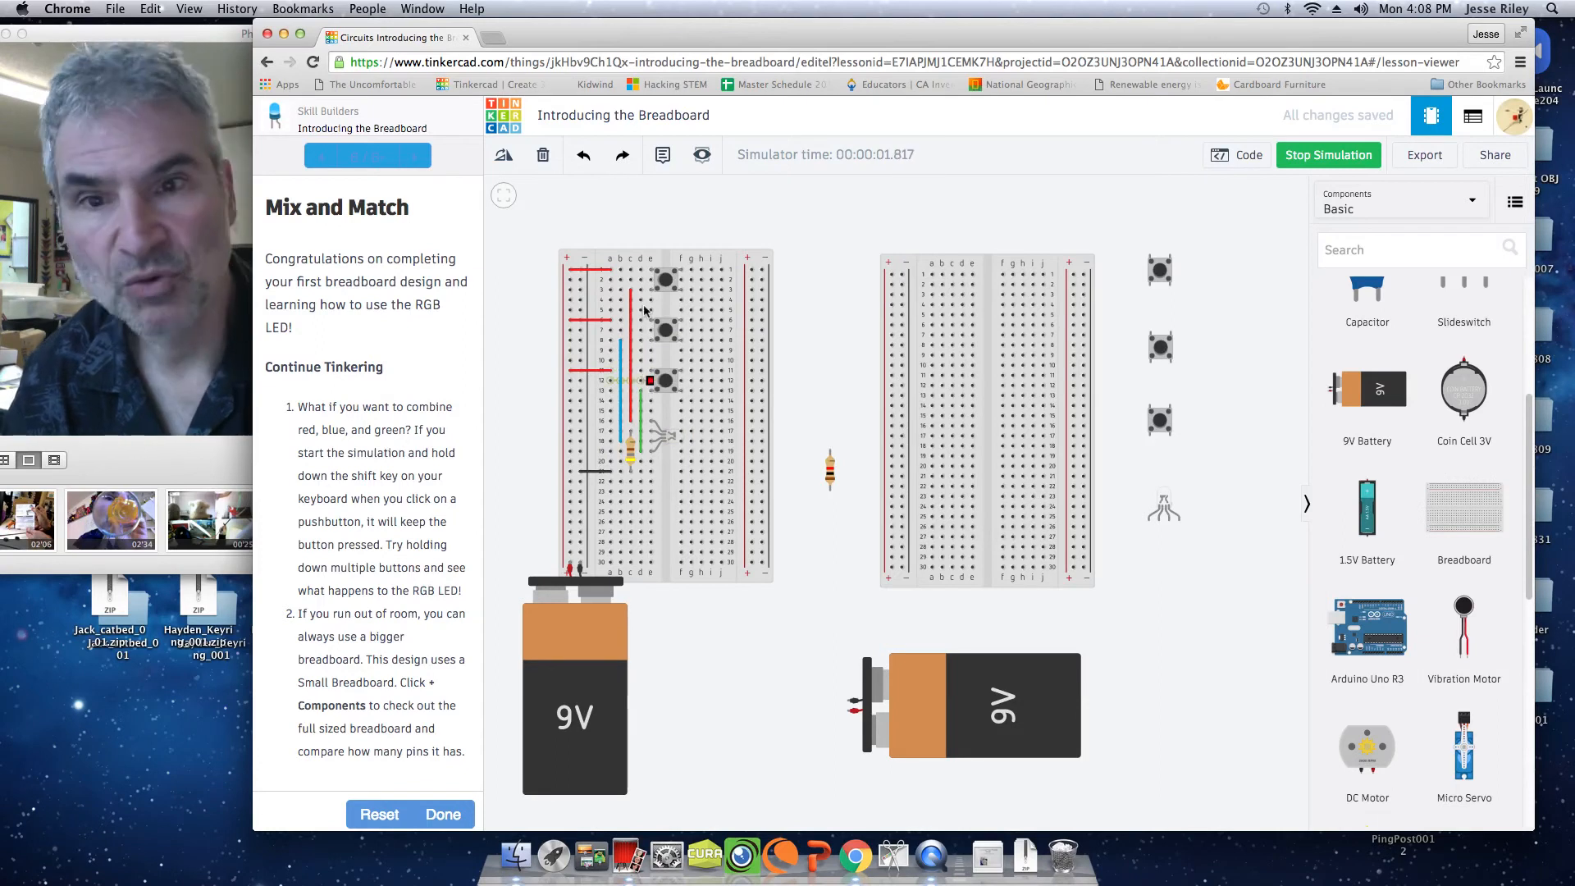
{"action": "left_click", "coordinate": [666, 332]}
{"action": "left_click", "coordinate": [668, 382], "text": "shift"}
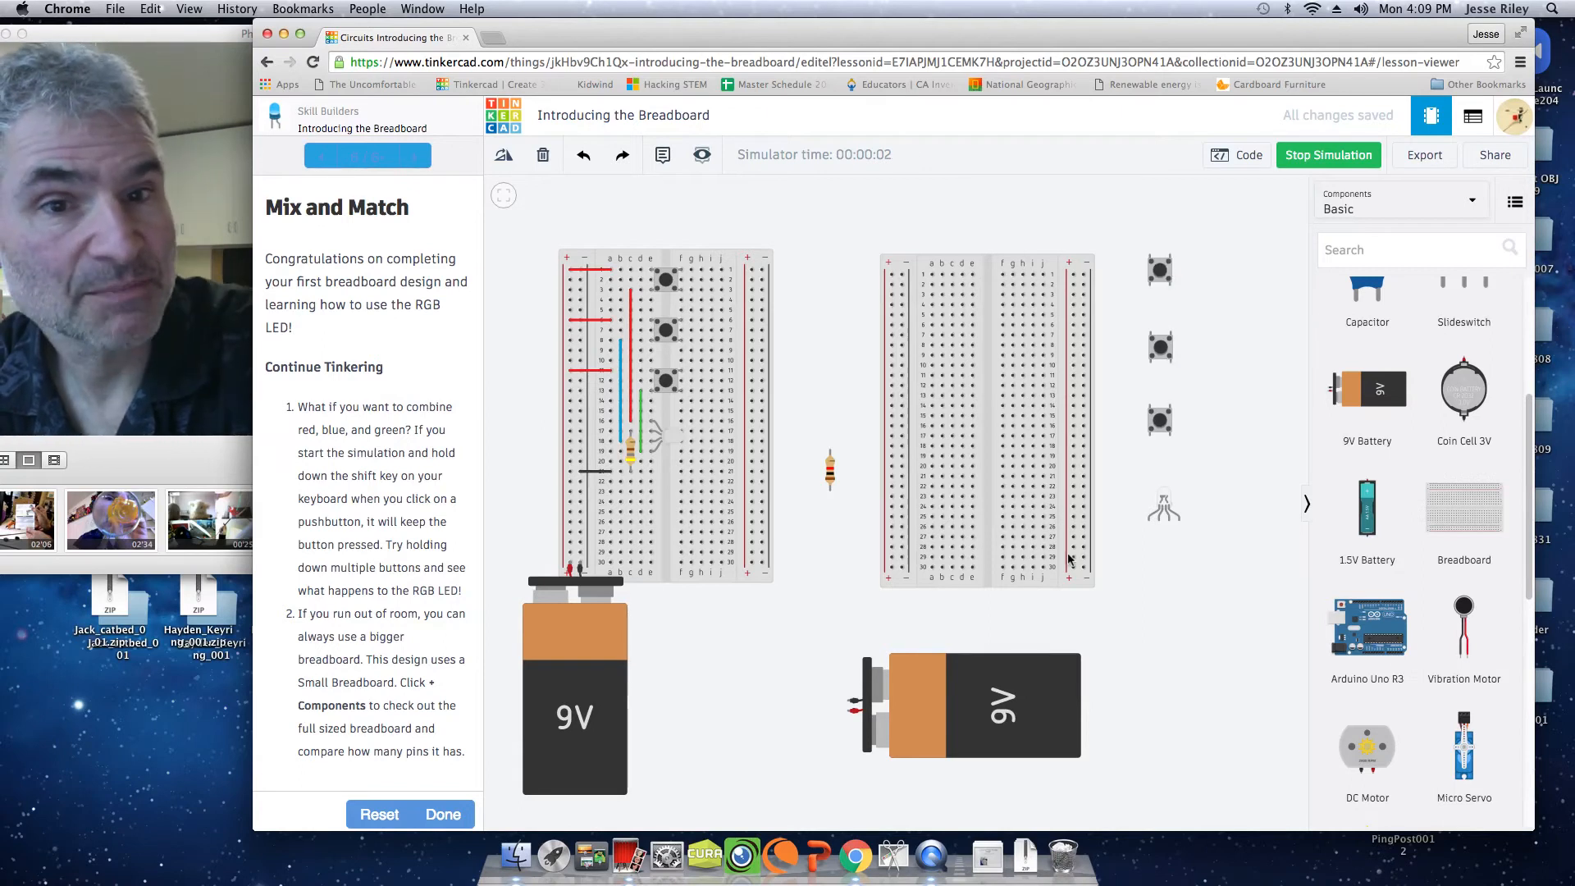
{"action": "left_click", "coordinate": [1159, 273]}
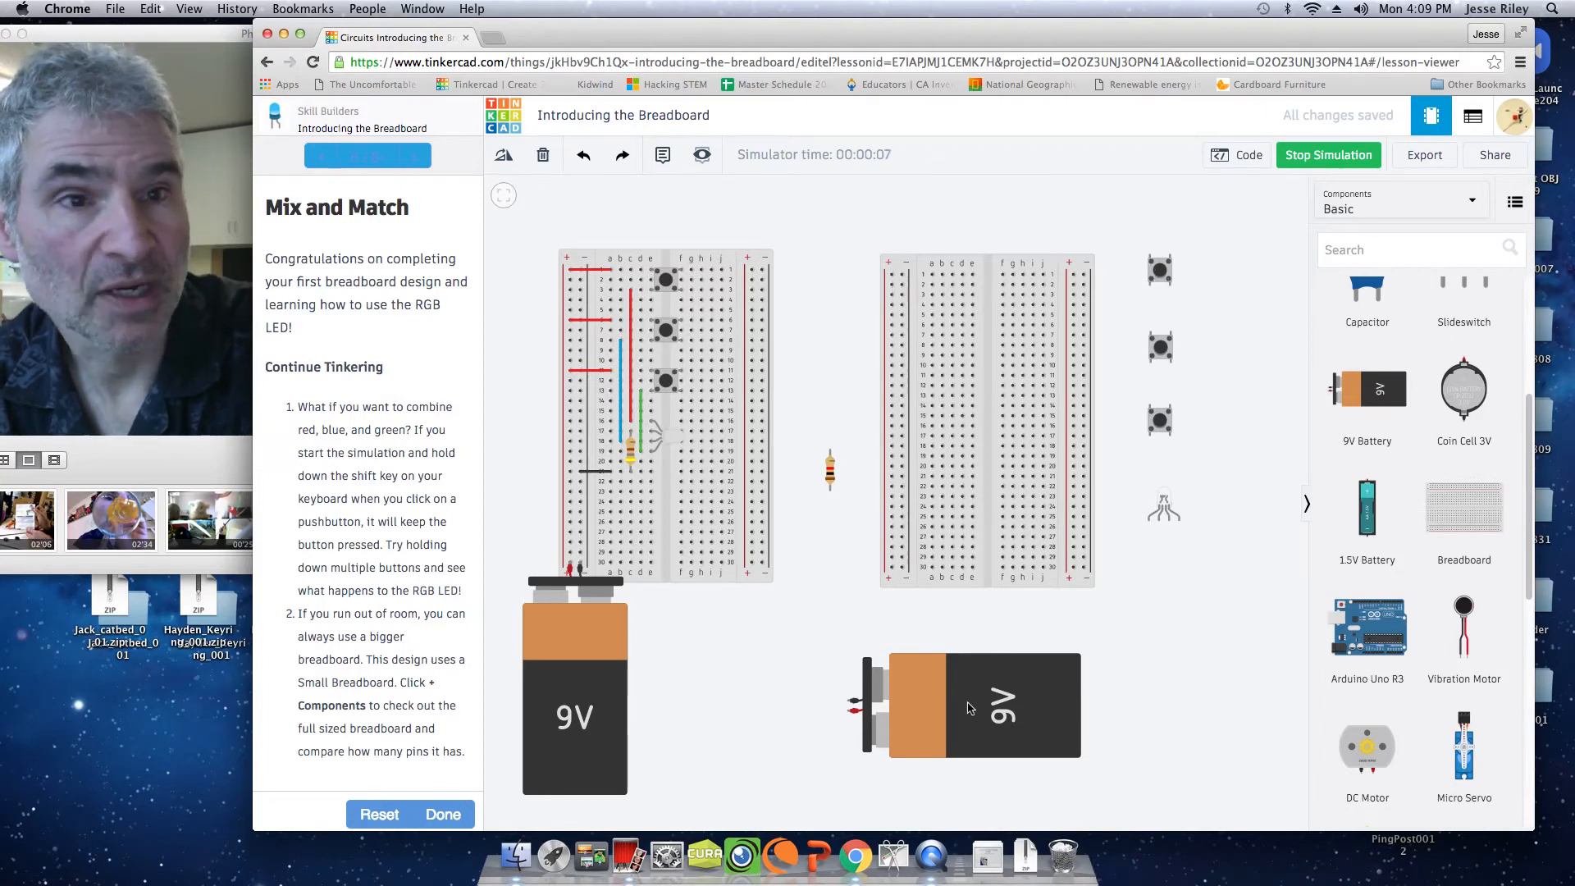
Step: Rotate the loose 9V battery 90° upright and plug its terminals into the lower end of the right breadboard's left power rails
{"action": "left_click", "coordinate": [939, 709]}
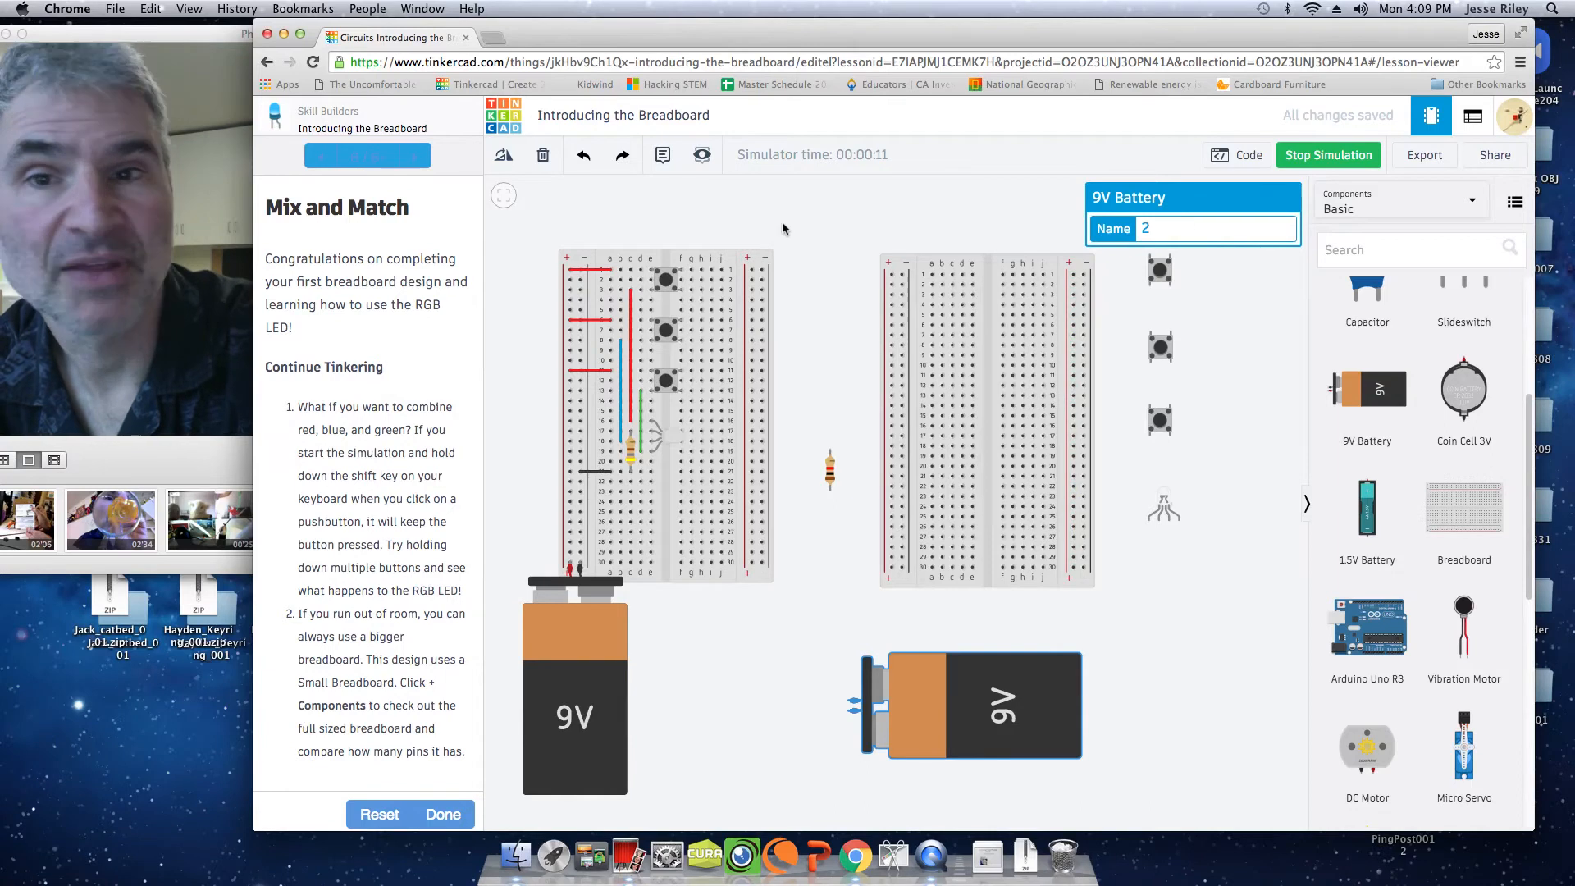
{"action": "left_click", "coordinate": [506, 158]}
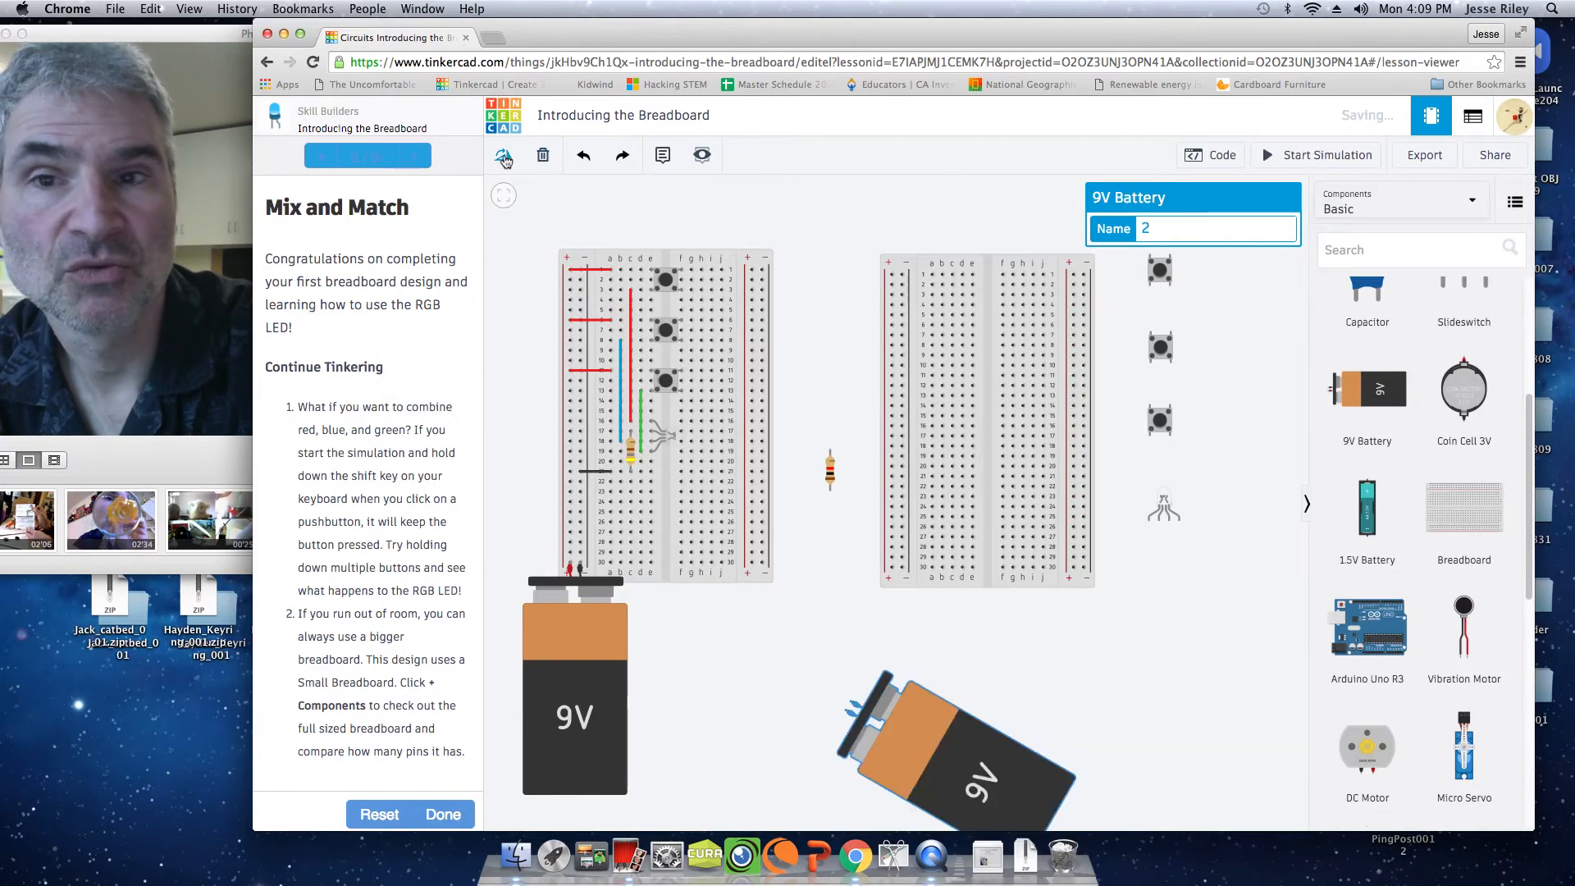
{"action": "left_click", "coordinate": [506, 158]}
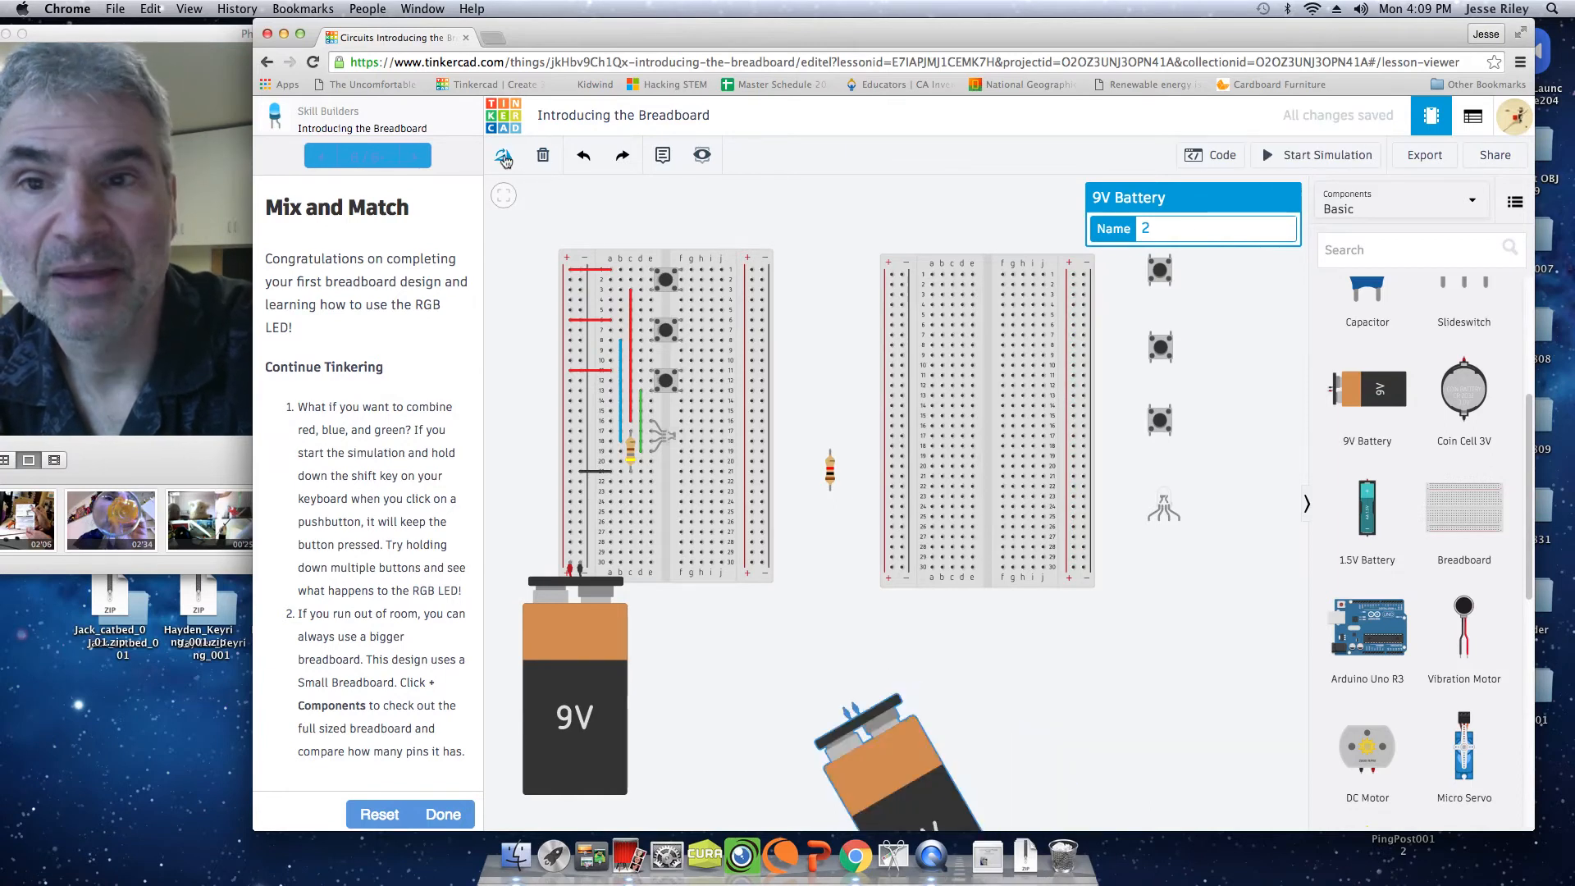
{"action": "left_click", "coordinate": [506, 158]}
{"action": "left_click_drag", "start_coordinate": [855, 771], "coordinate": [901, 623]}
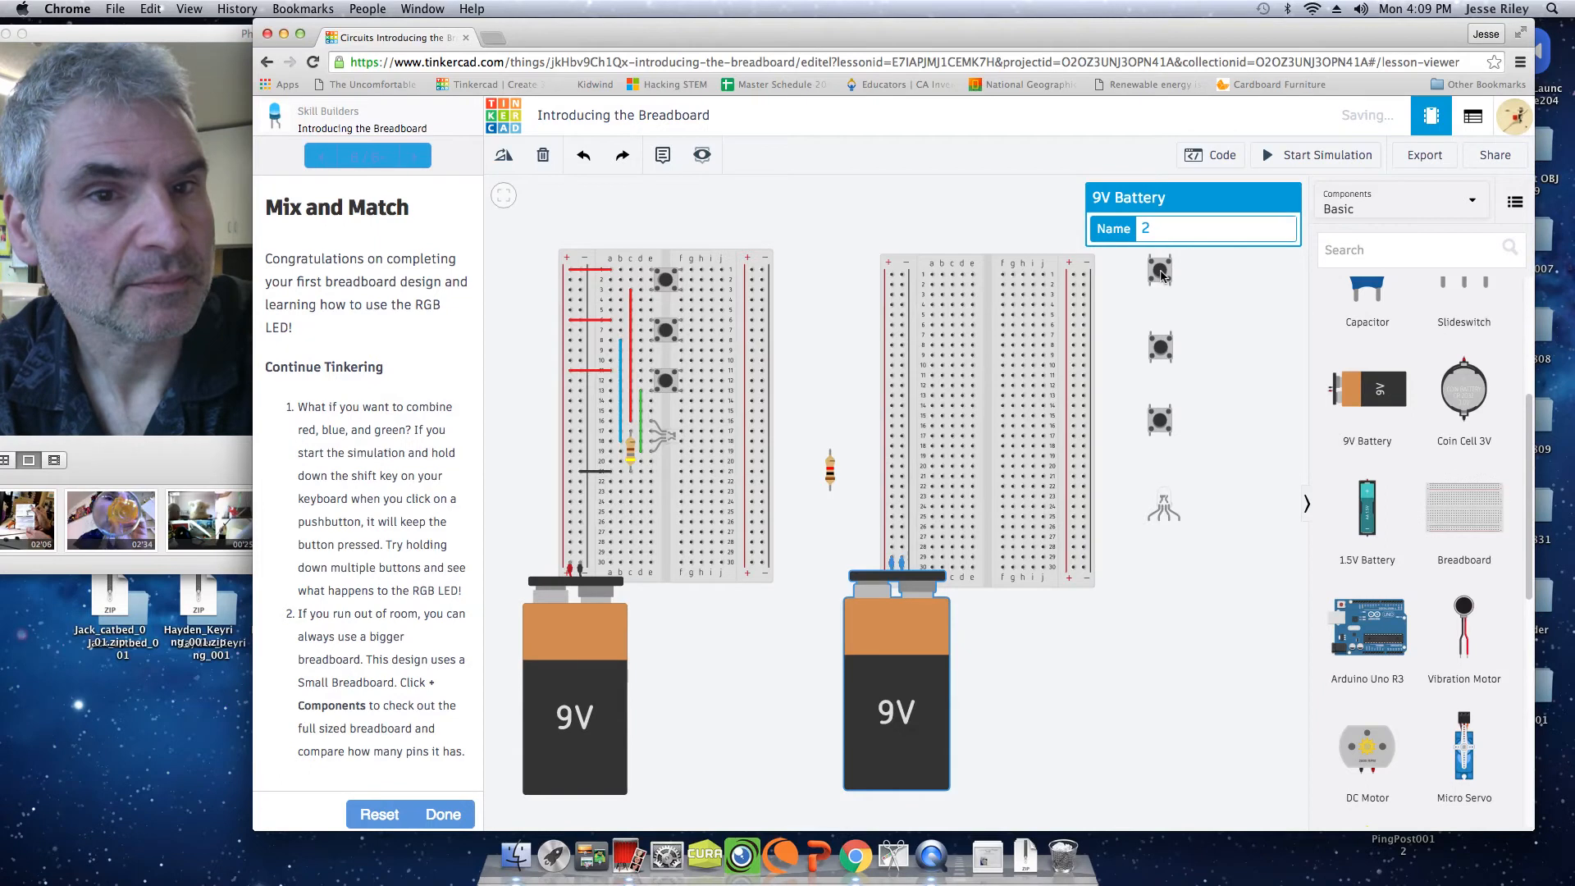
{"action": "key", "text": "Escape"}
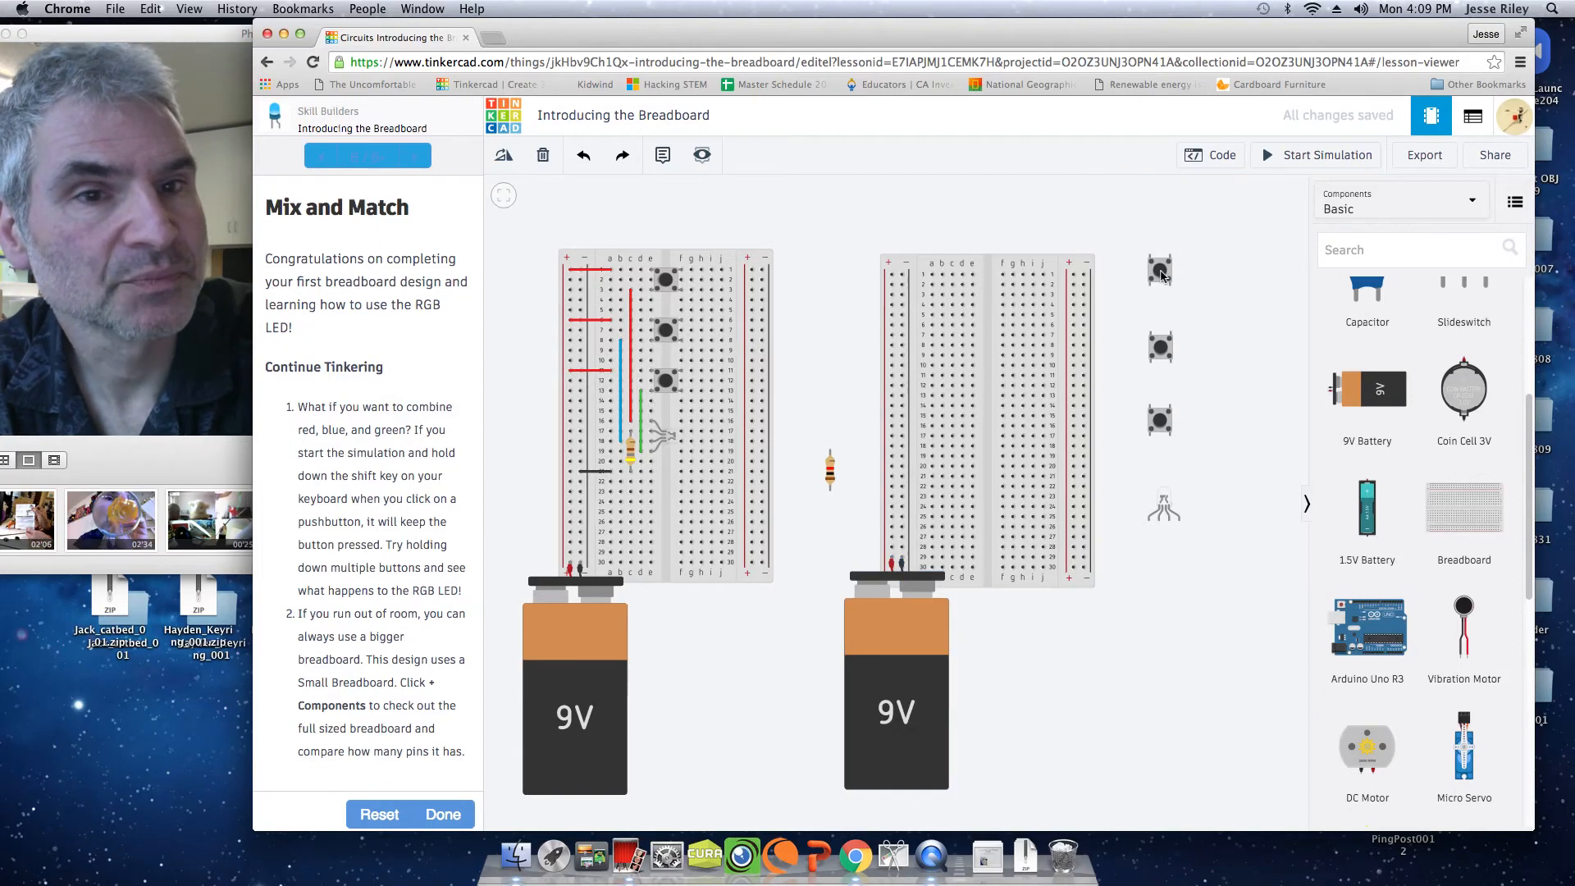
Step: Place the uppermost loose pushbutton across the right breadboard's centre gap, rotated 90° so its legs sit in rows 1 and 3
{"action": "left_click", "coordinate": [1161, 273]}
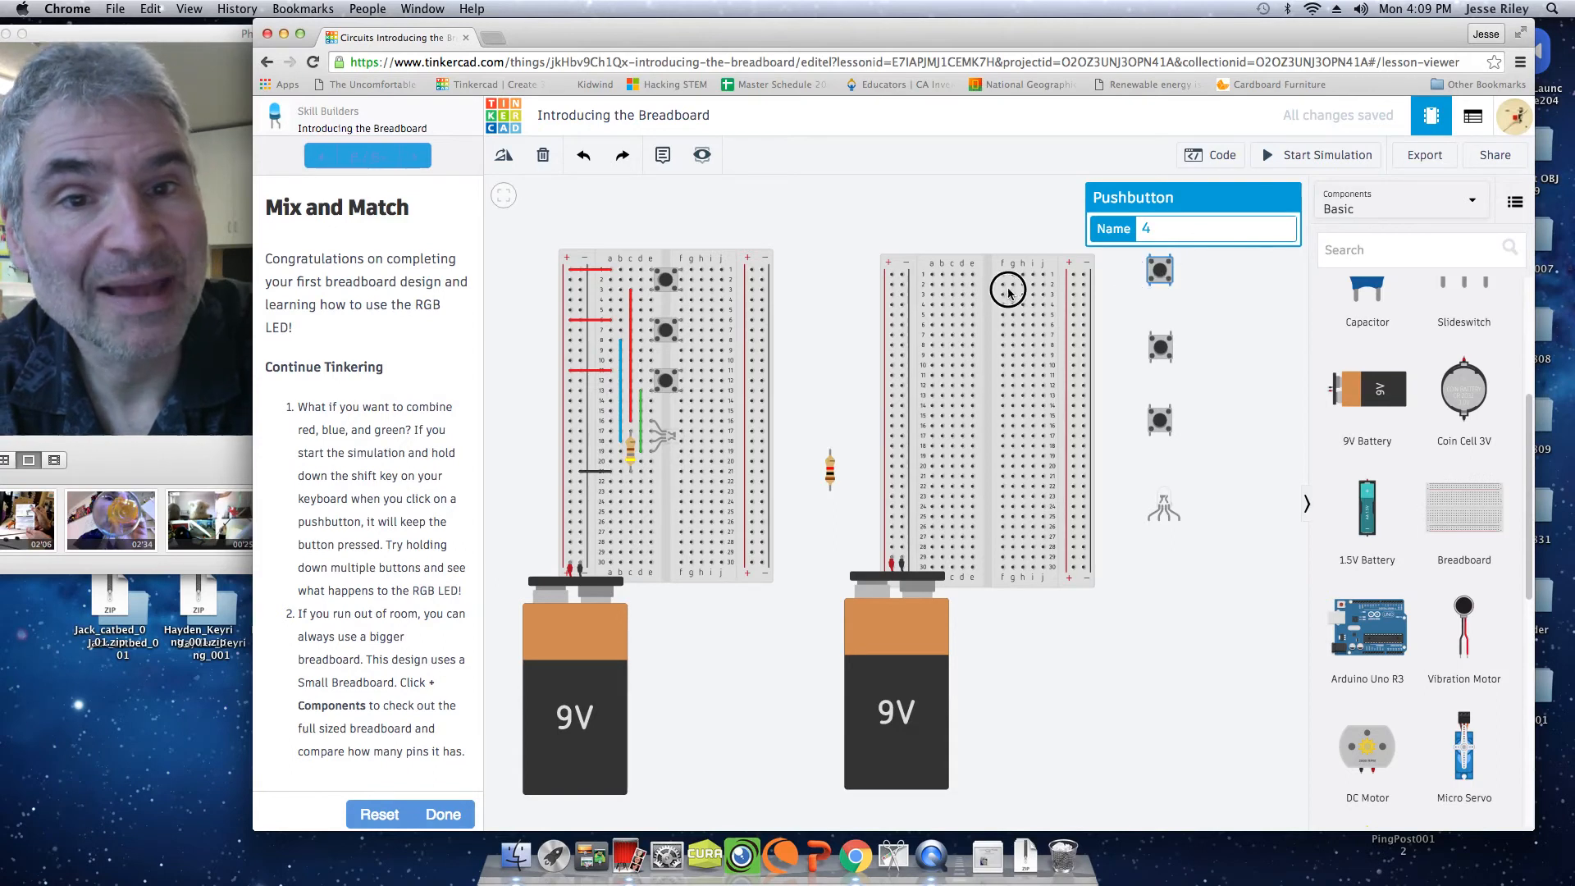
{"action": "left_click_drag", "start_coordinate": [993, 296], "coordinate": [990, 293]}
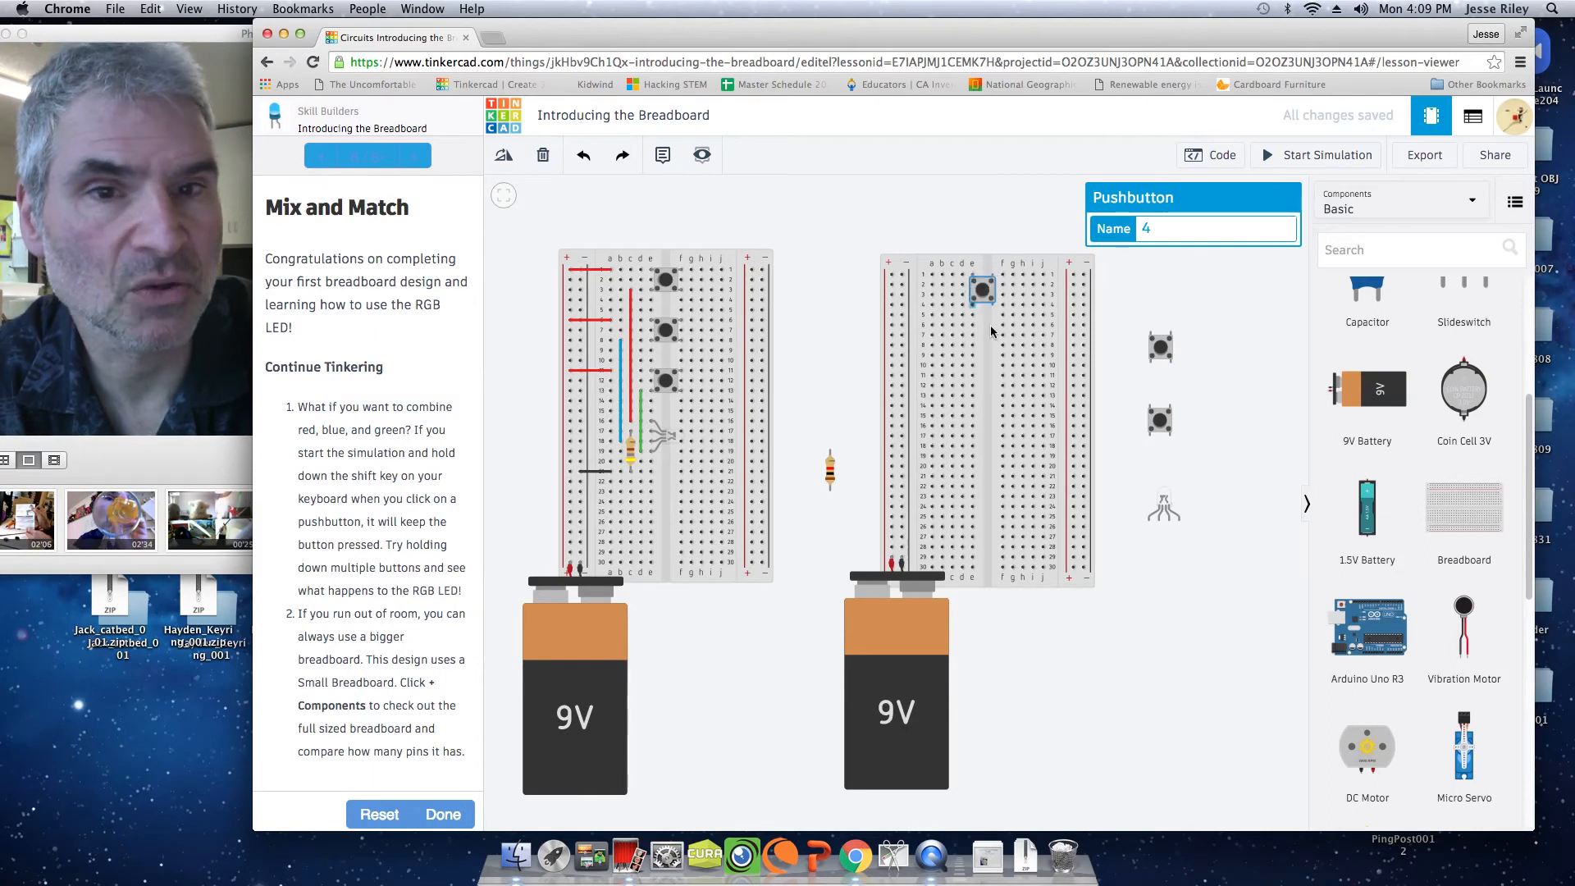
{"action": "left_click", "coordinate": [505, 158]}
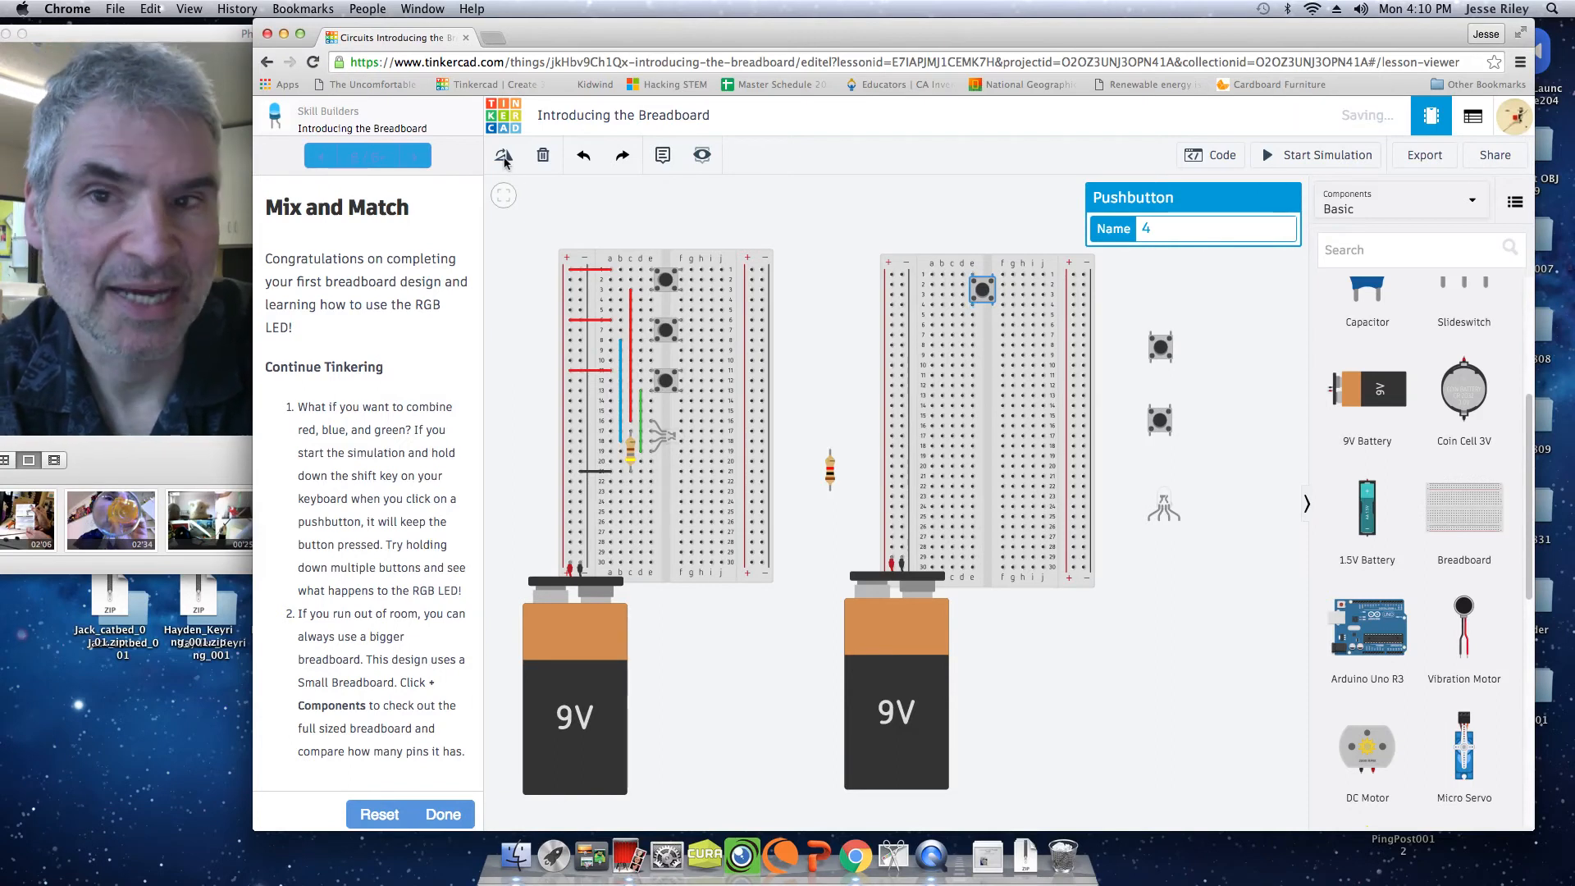
{"action": "left_click", "coordinate": [505, 159]}
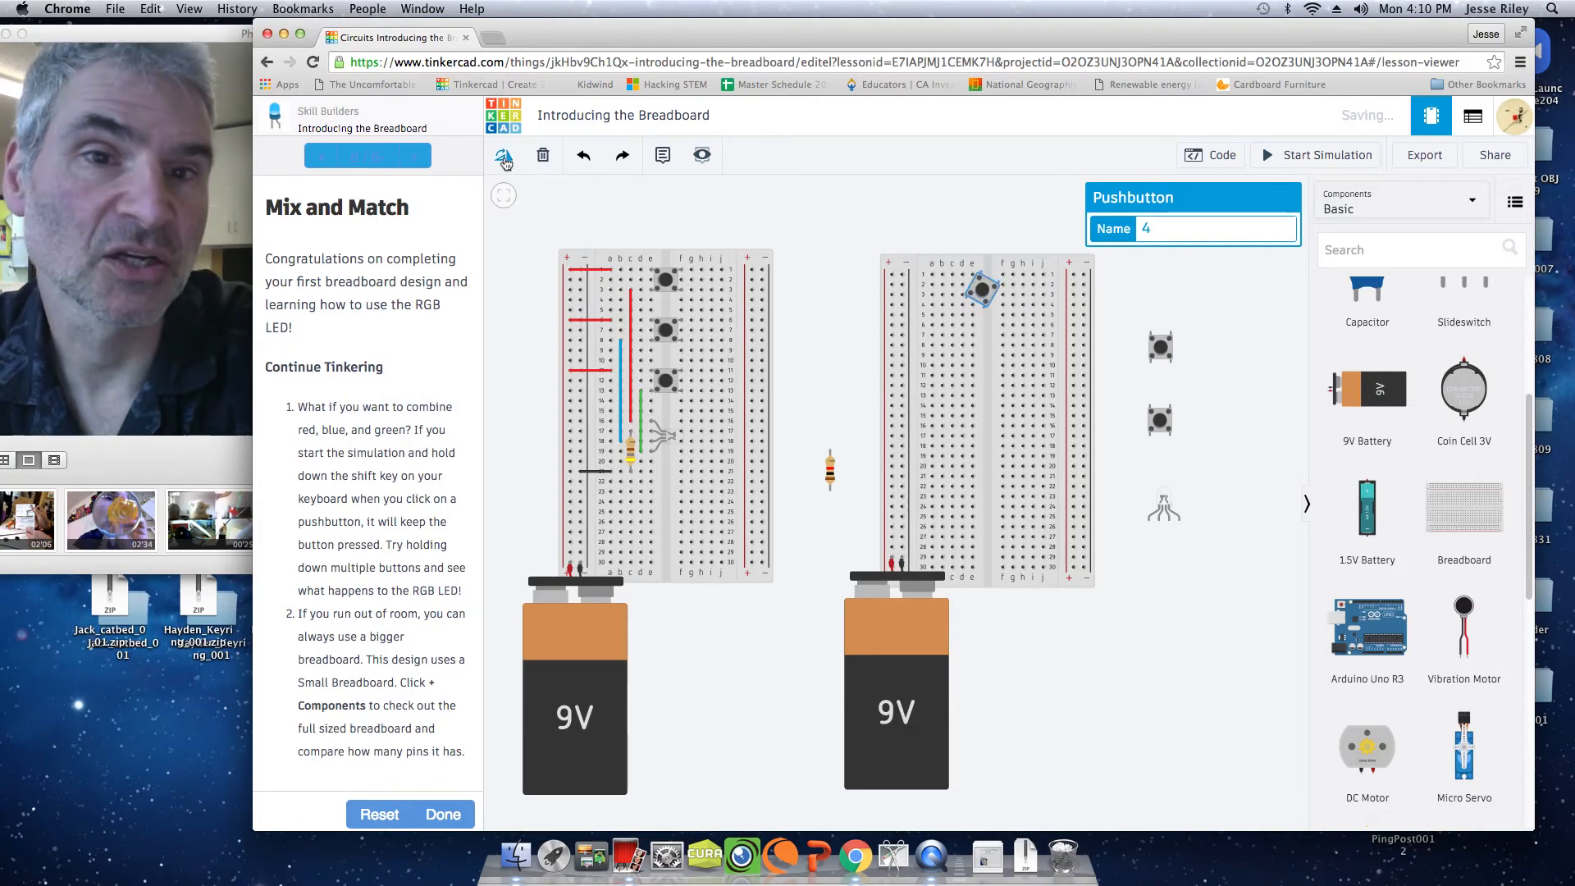
{"action": "left_click", "coordinate": [504, 159]}
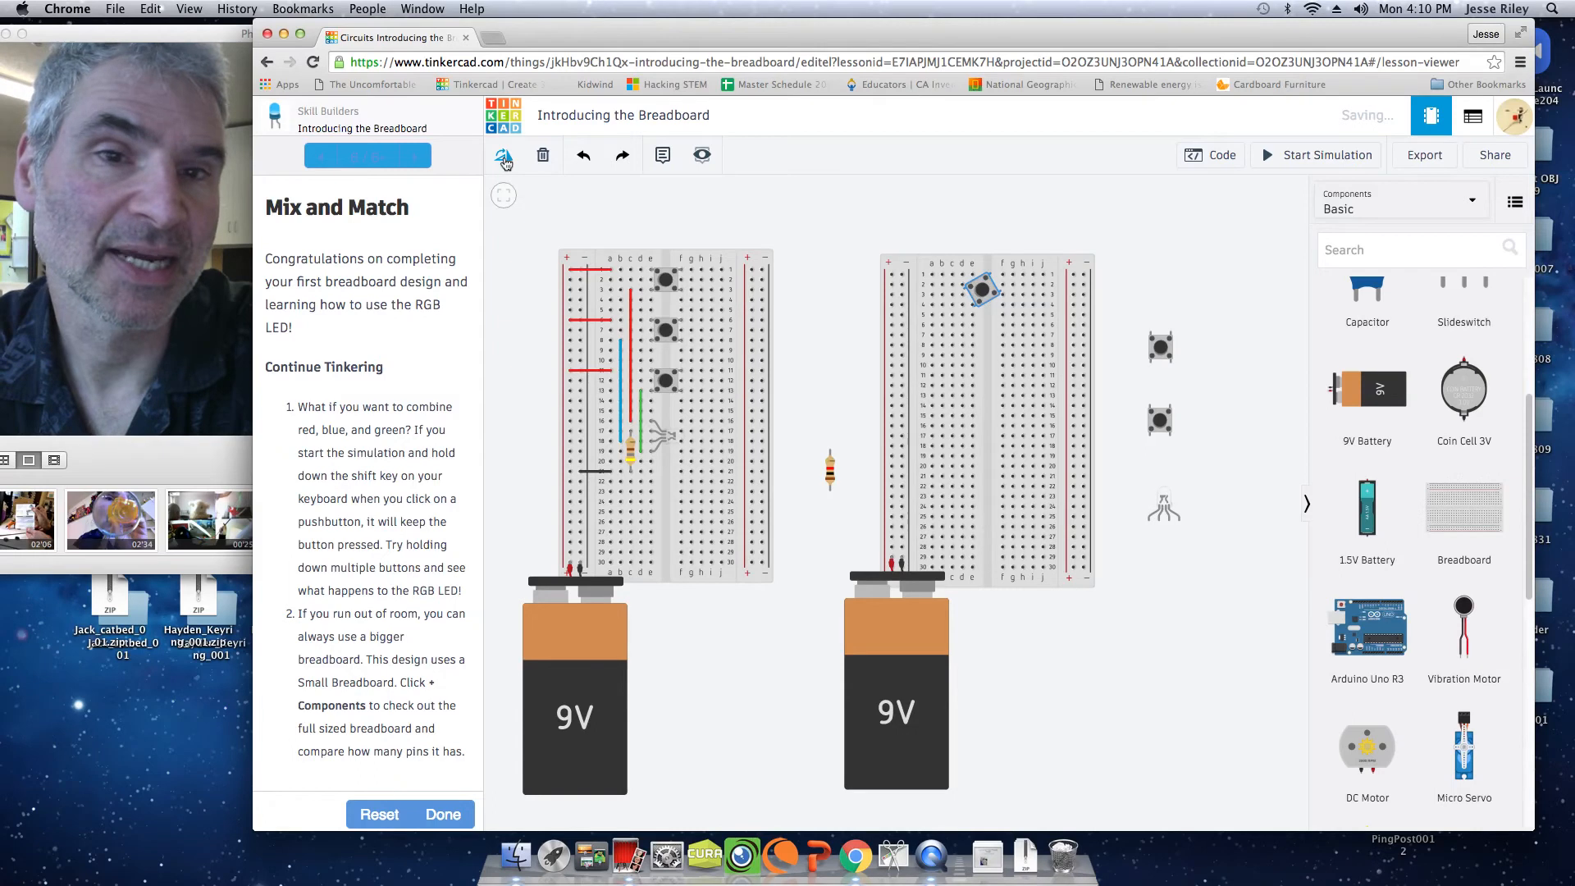
{"action": "left_click", "coordinate": [985, 293]}
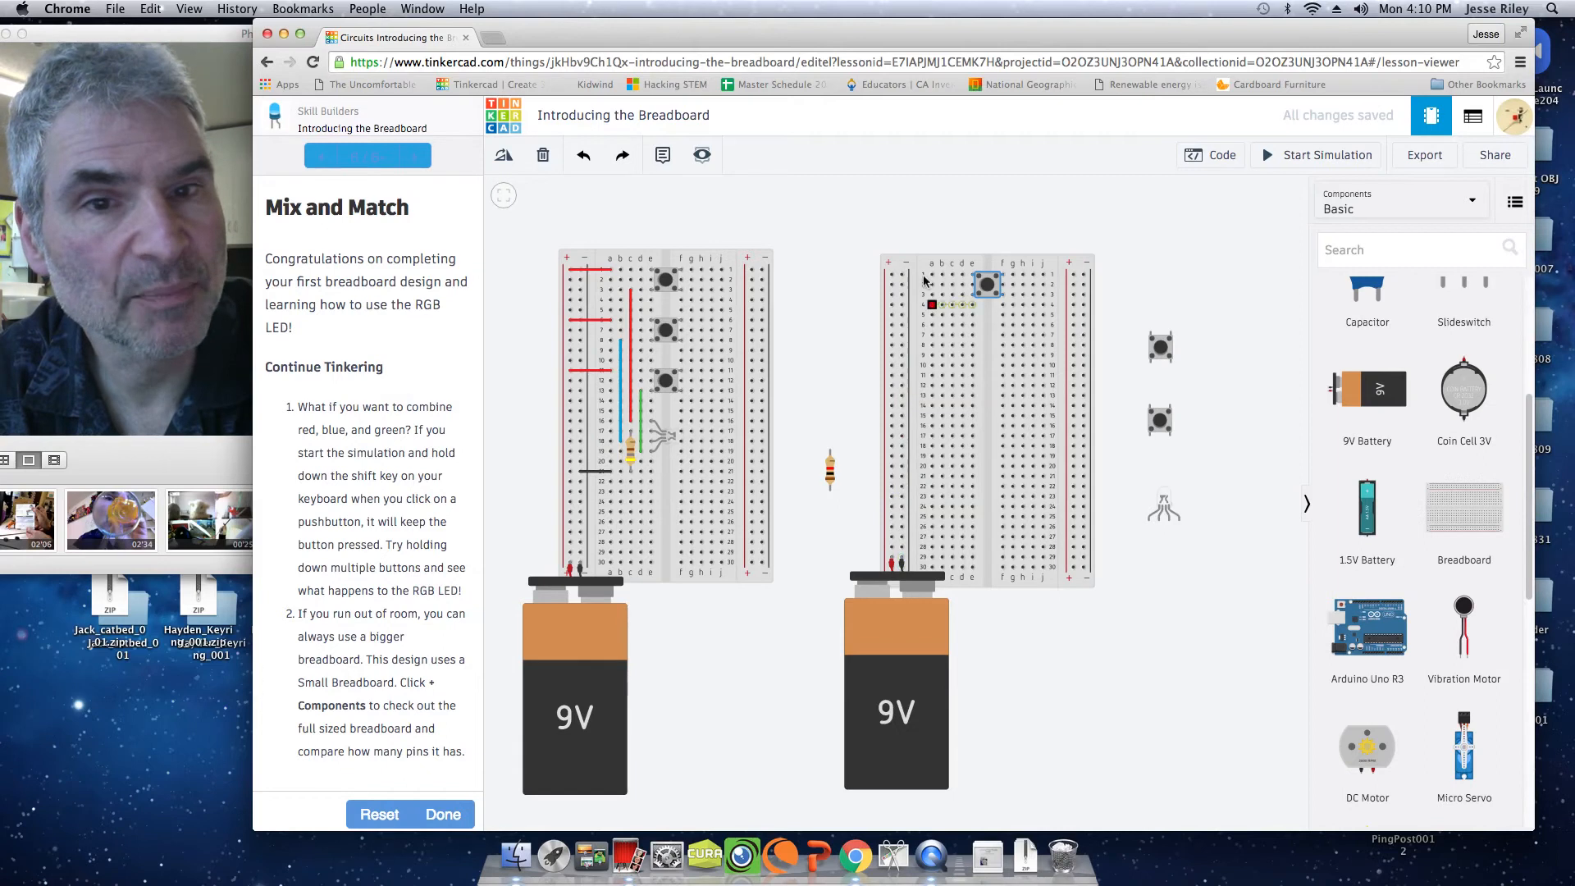
Step: Run a wire from the right breadboard's left positive rail to column a, row 1, and colour it red
{"action": "left_click", "coordinate": [892, 276]}
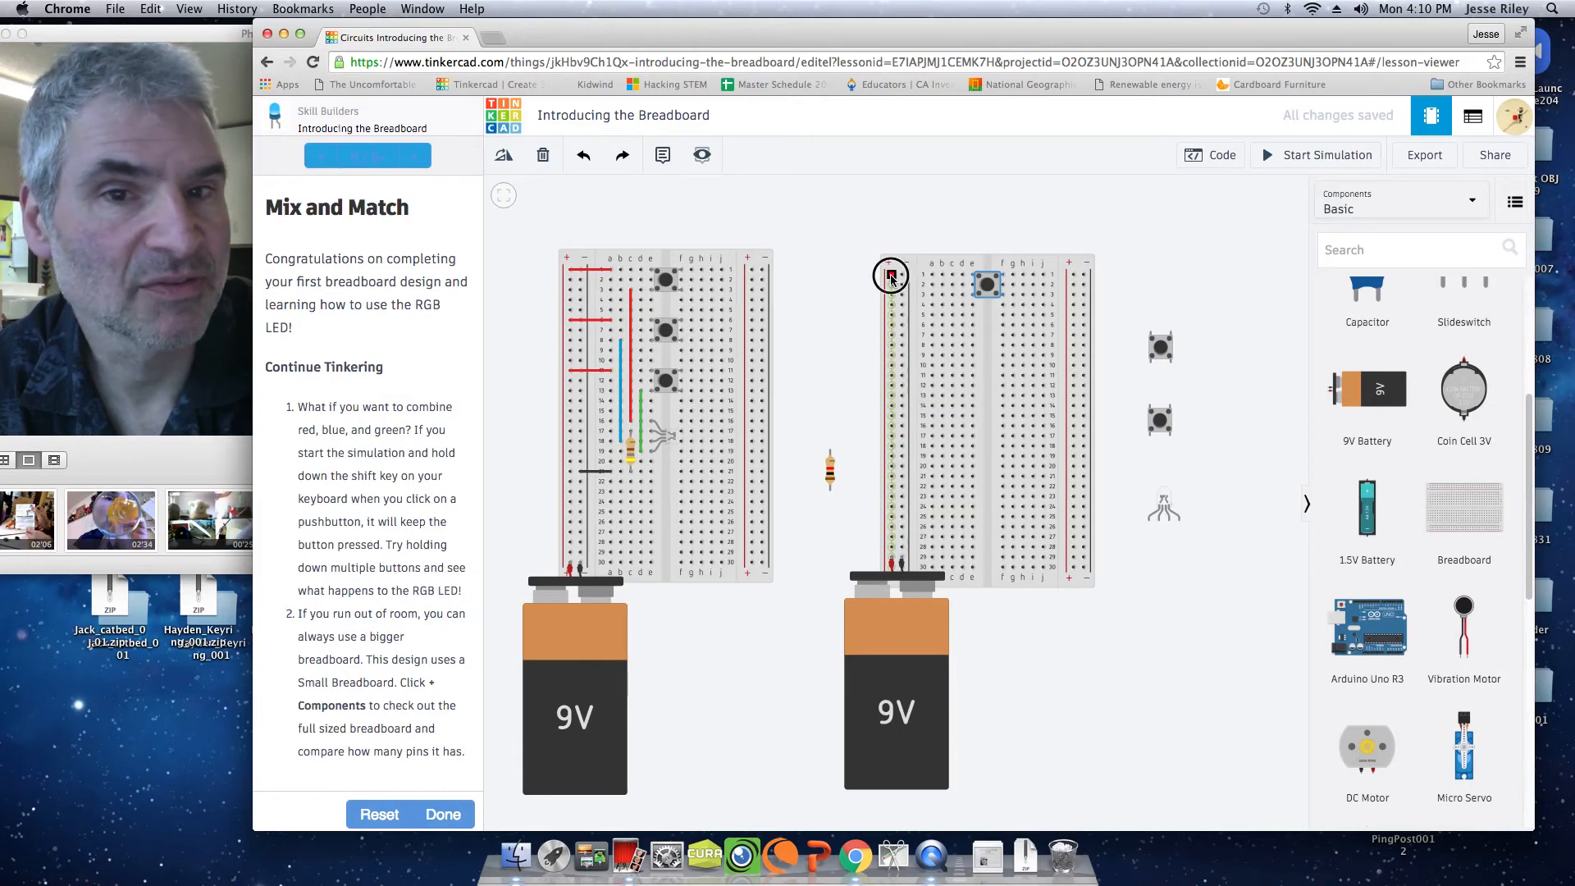
{"action": "left_click", "coordinate": [933, 275]}
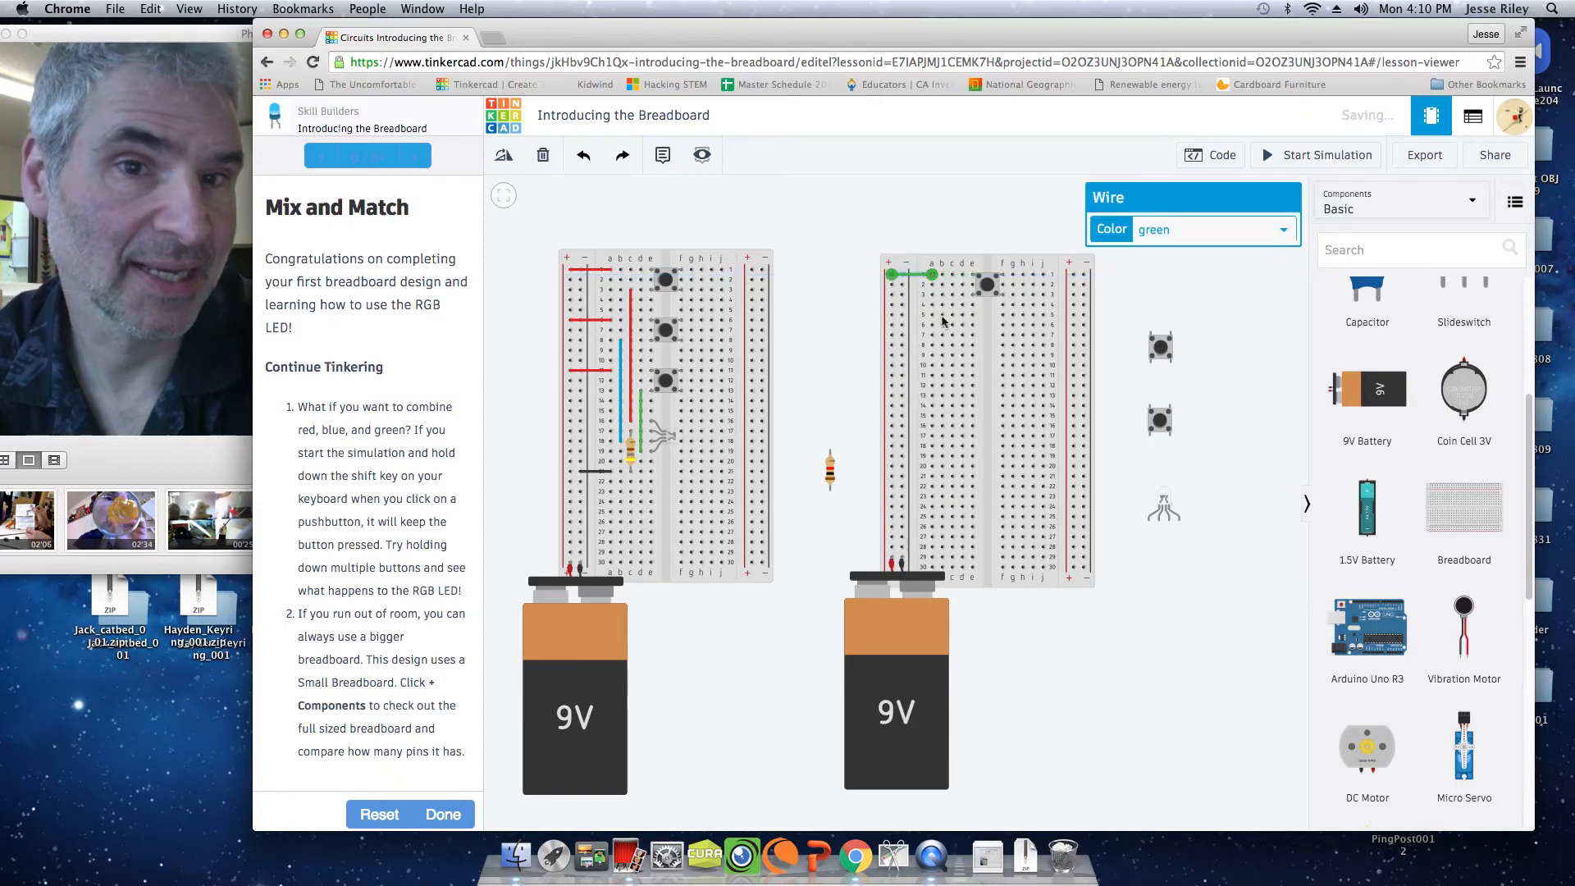
{"action": "left_click", "coordinate": [1284, 235]}
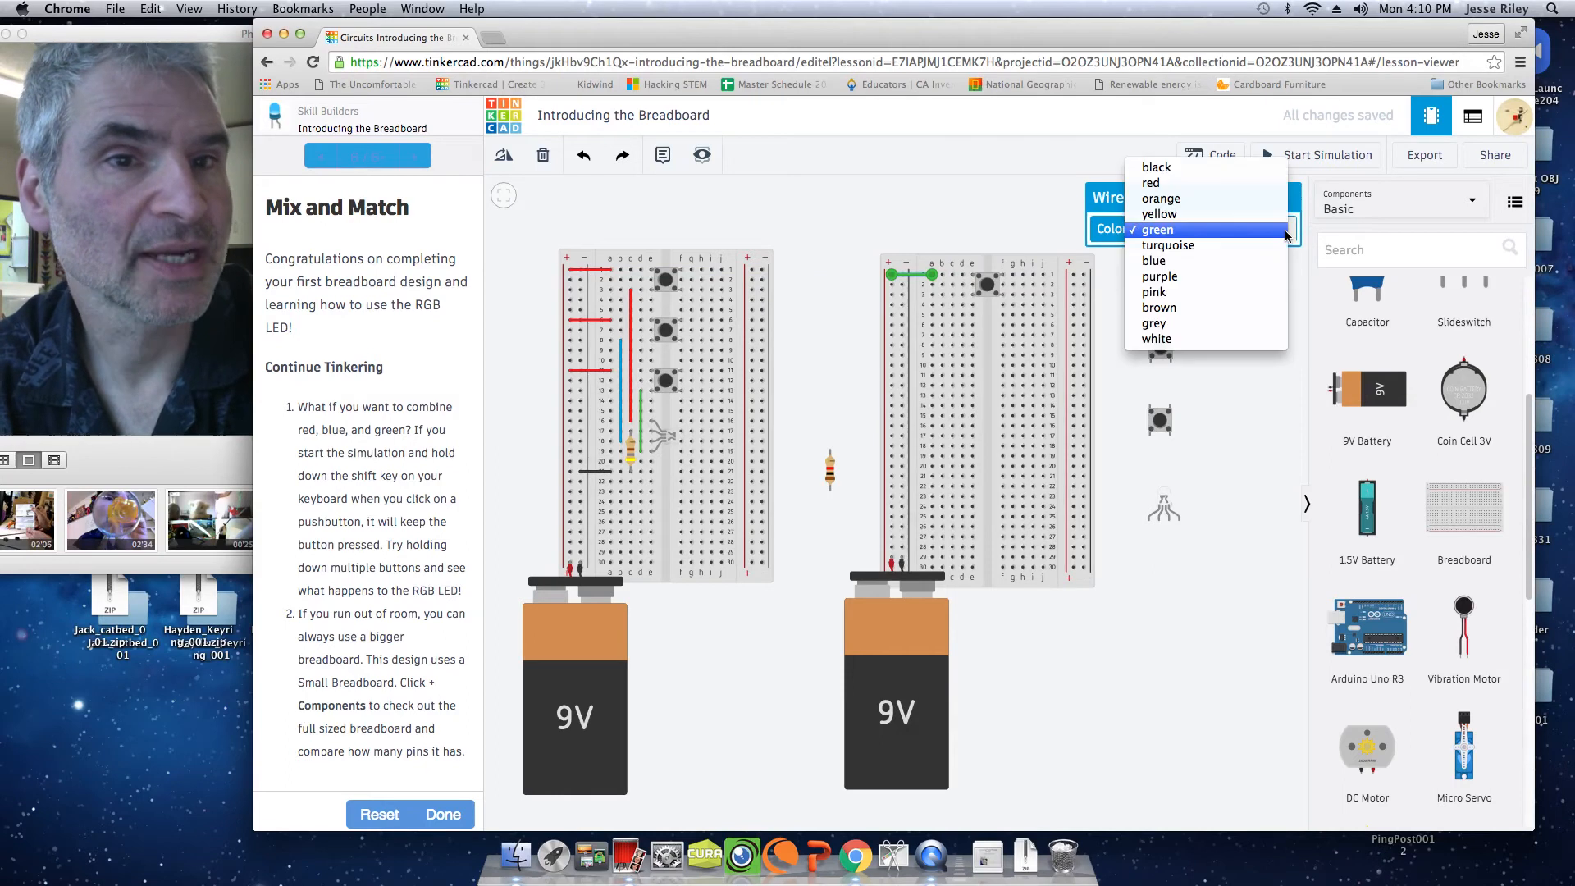
{"action": "left_click", "coordinate": [1224, 185]}
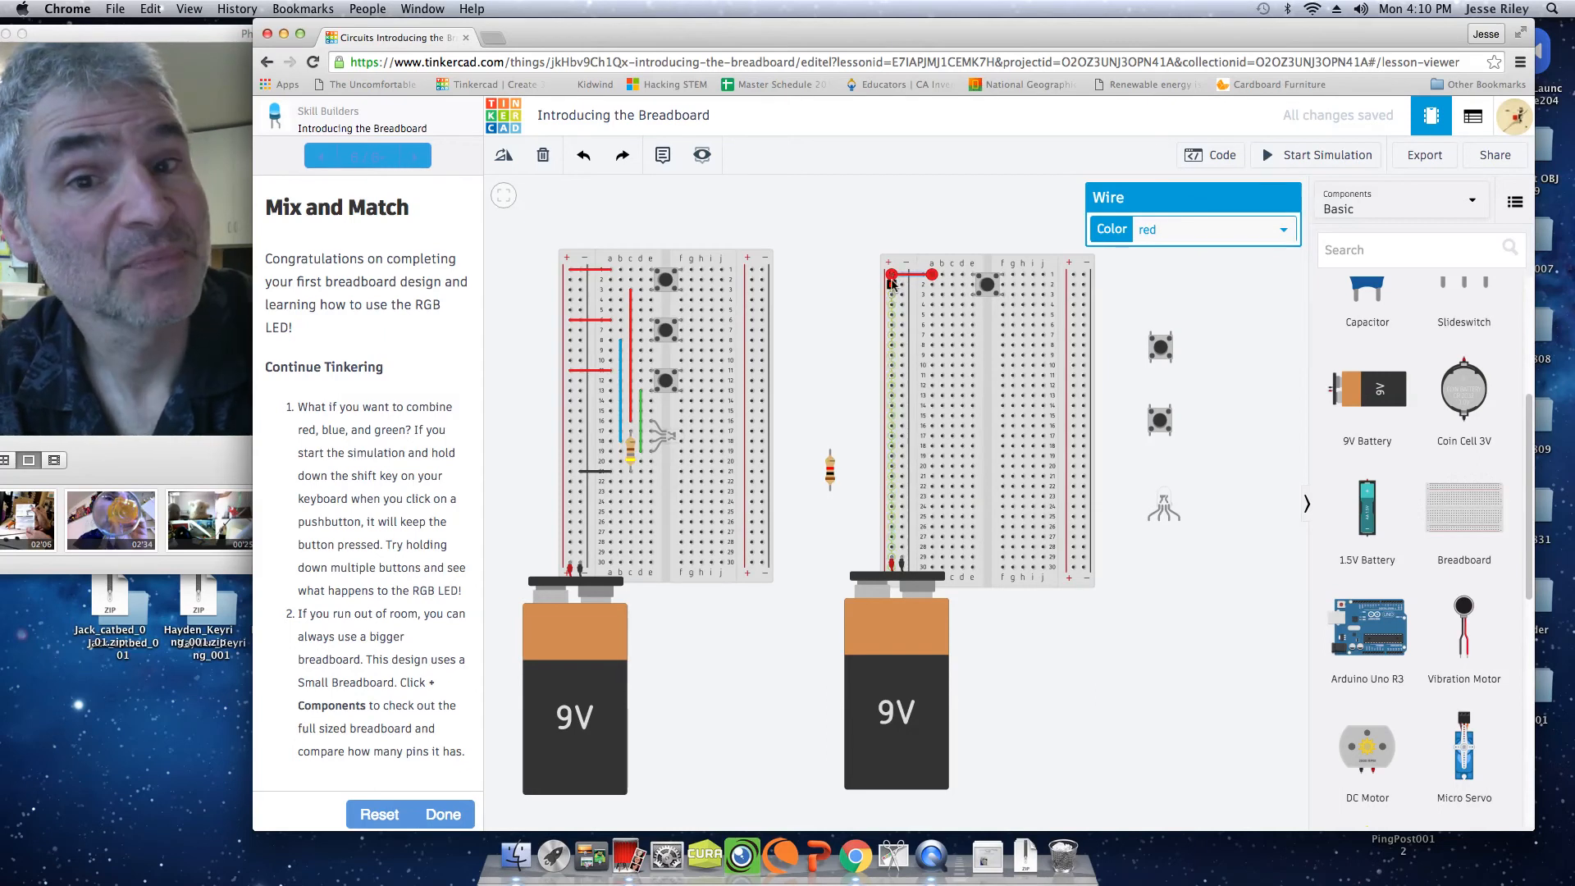
{"action": "left_click", "coordinate": [892, 277]}
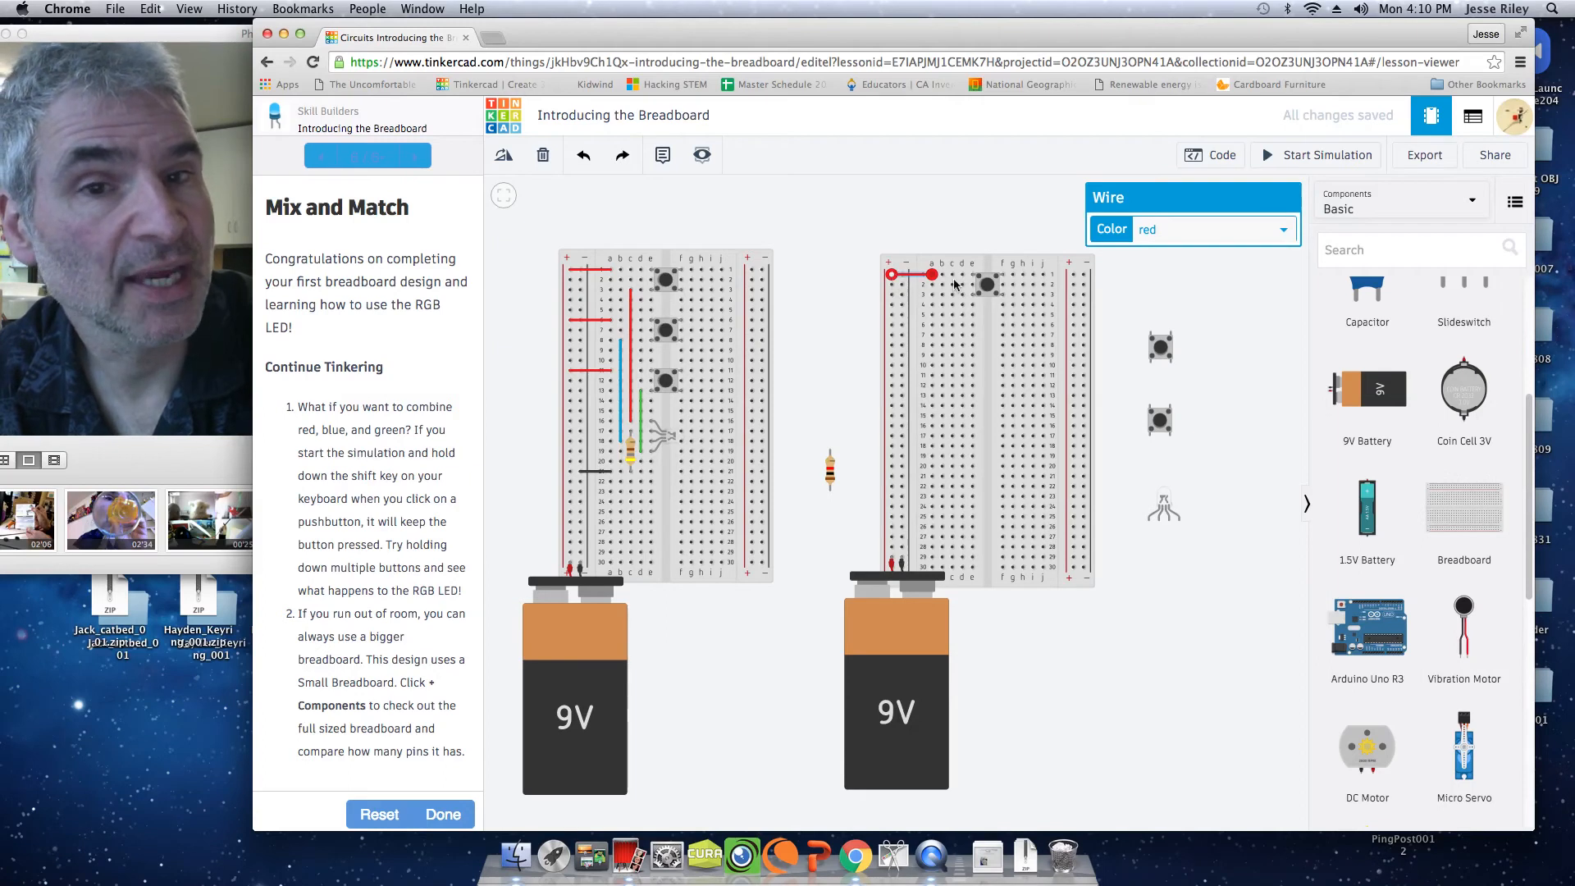
{"action": "left_click", "coordinate": [958, 279]}
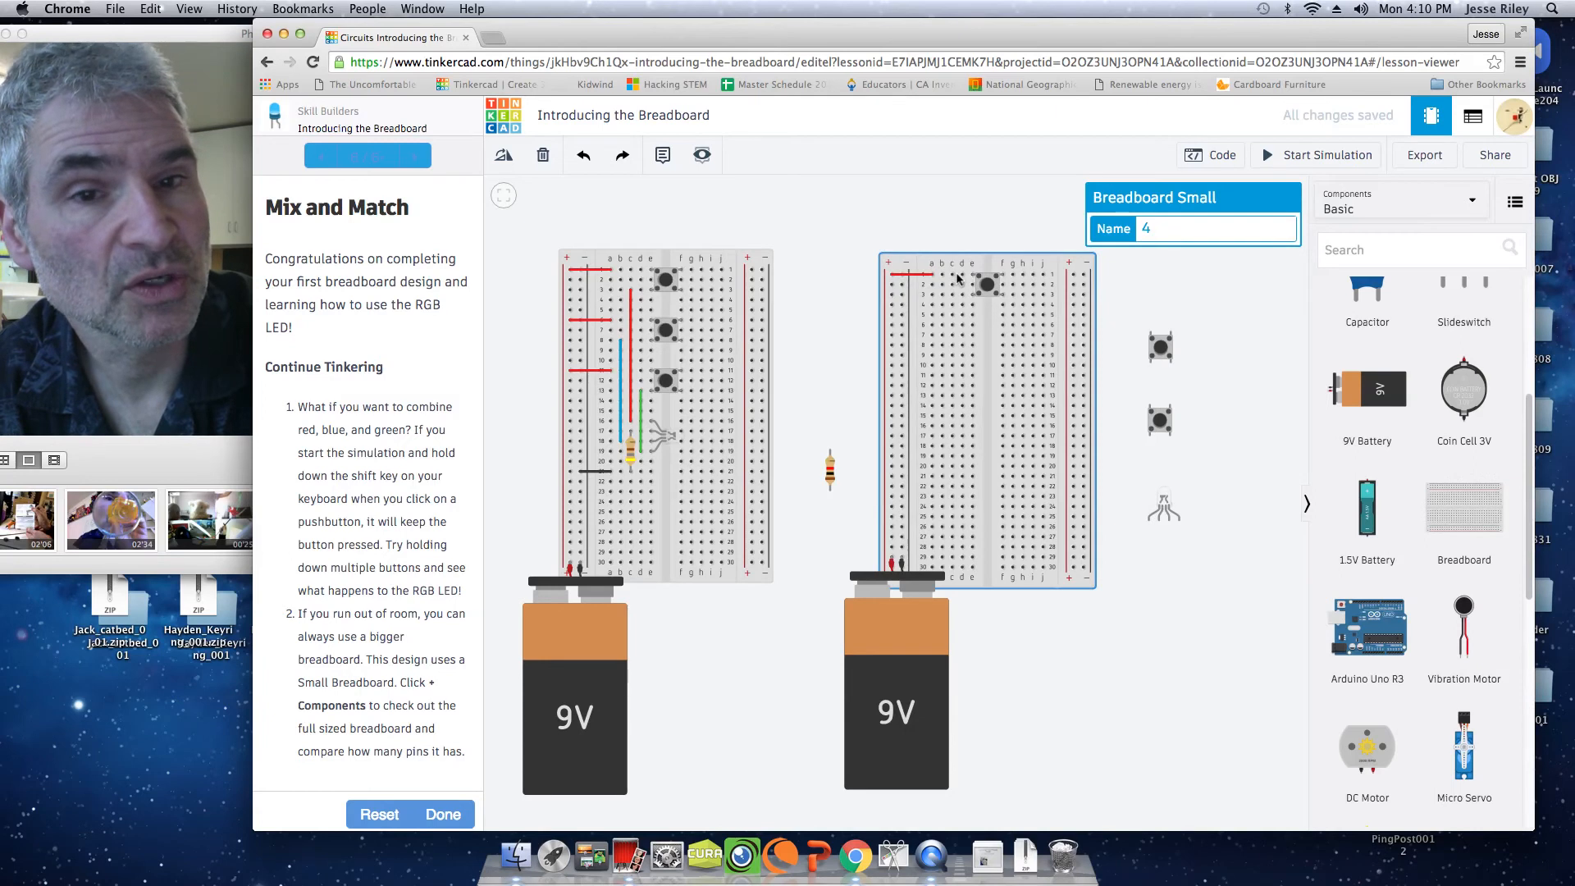
{"action": "scroll", "coordinate": [957, 279], "scroll_direction": "up", "scroll_amount": 2}
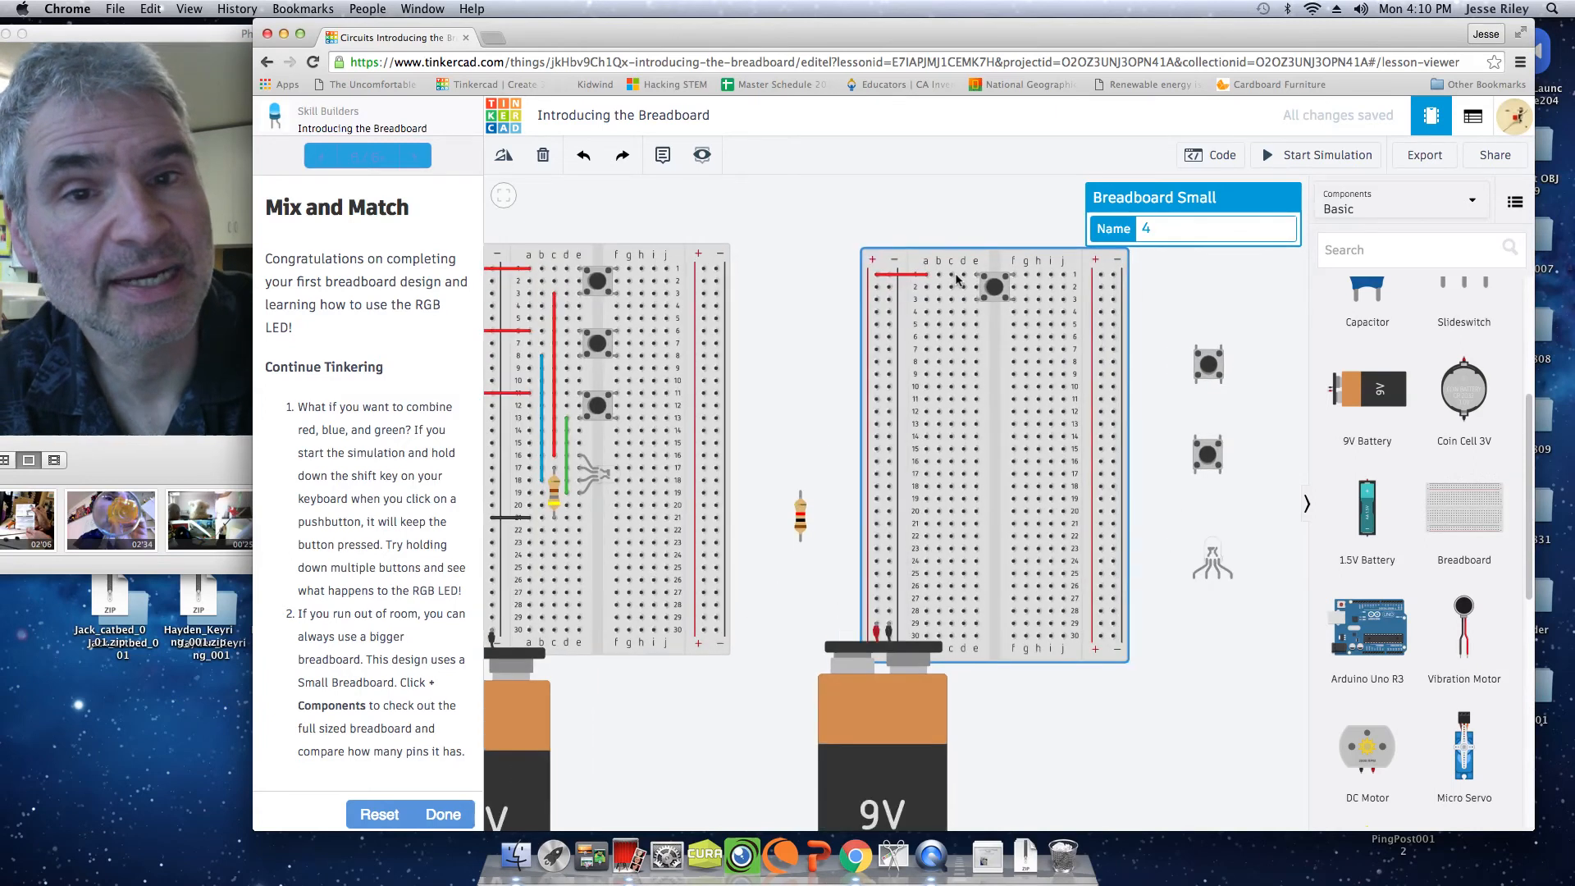
{"action": "left_click", "coordinate": [963, 274]}
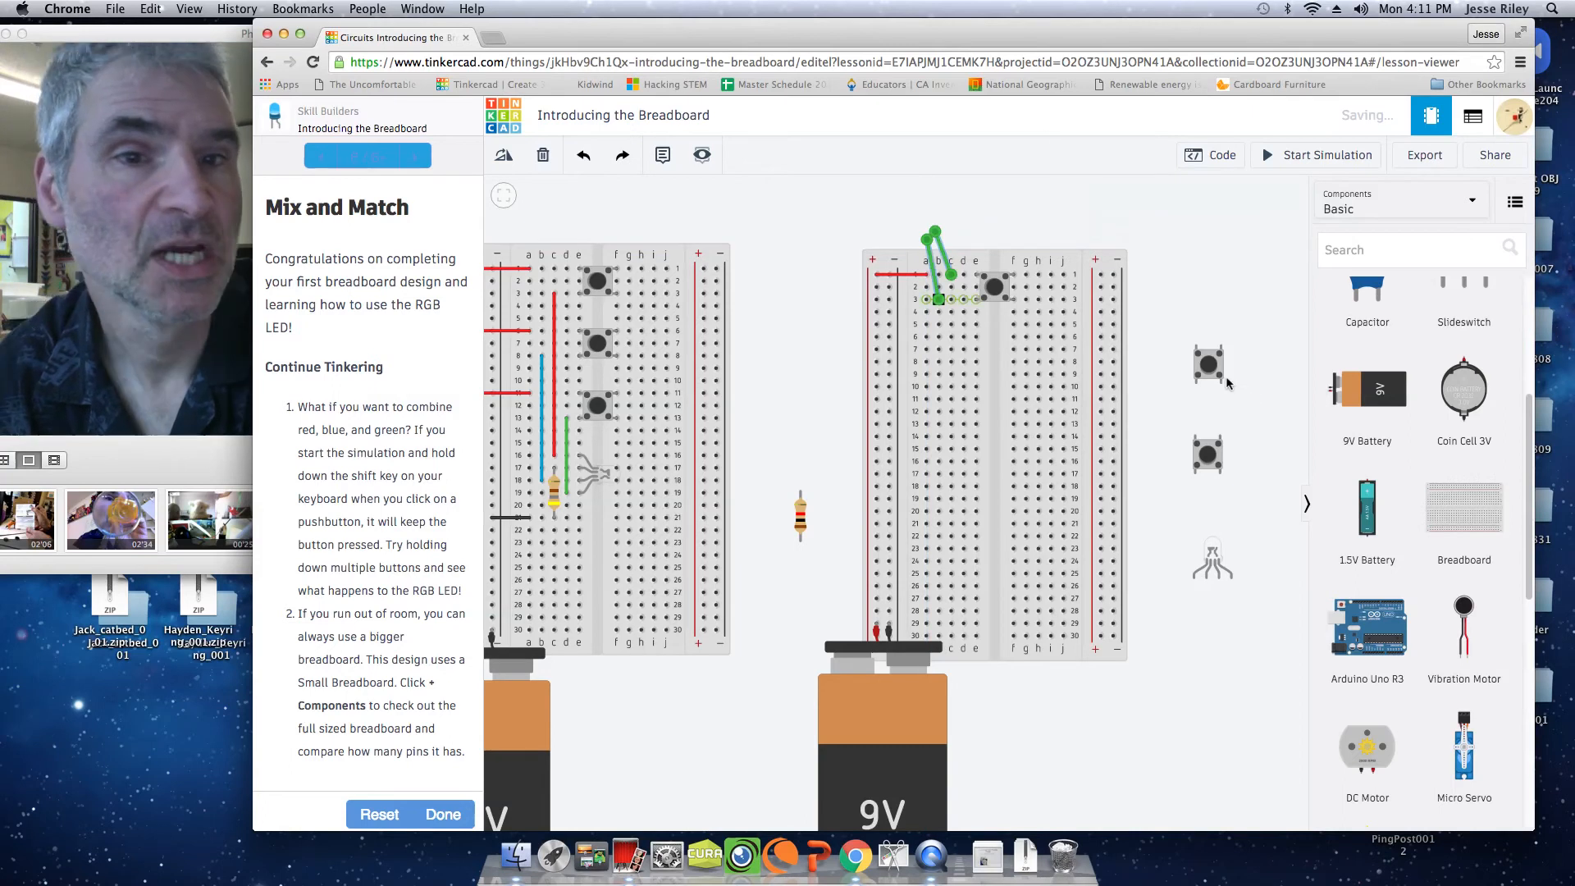
{"action": "key", "text": "Delete"}
{"action": "left_click", "coordinate": [946, 257]}
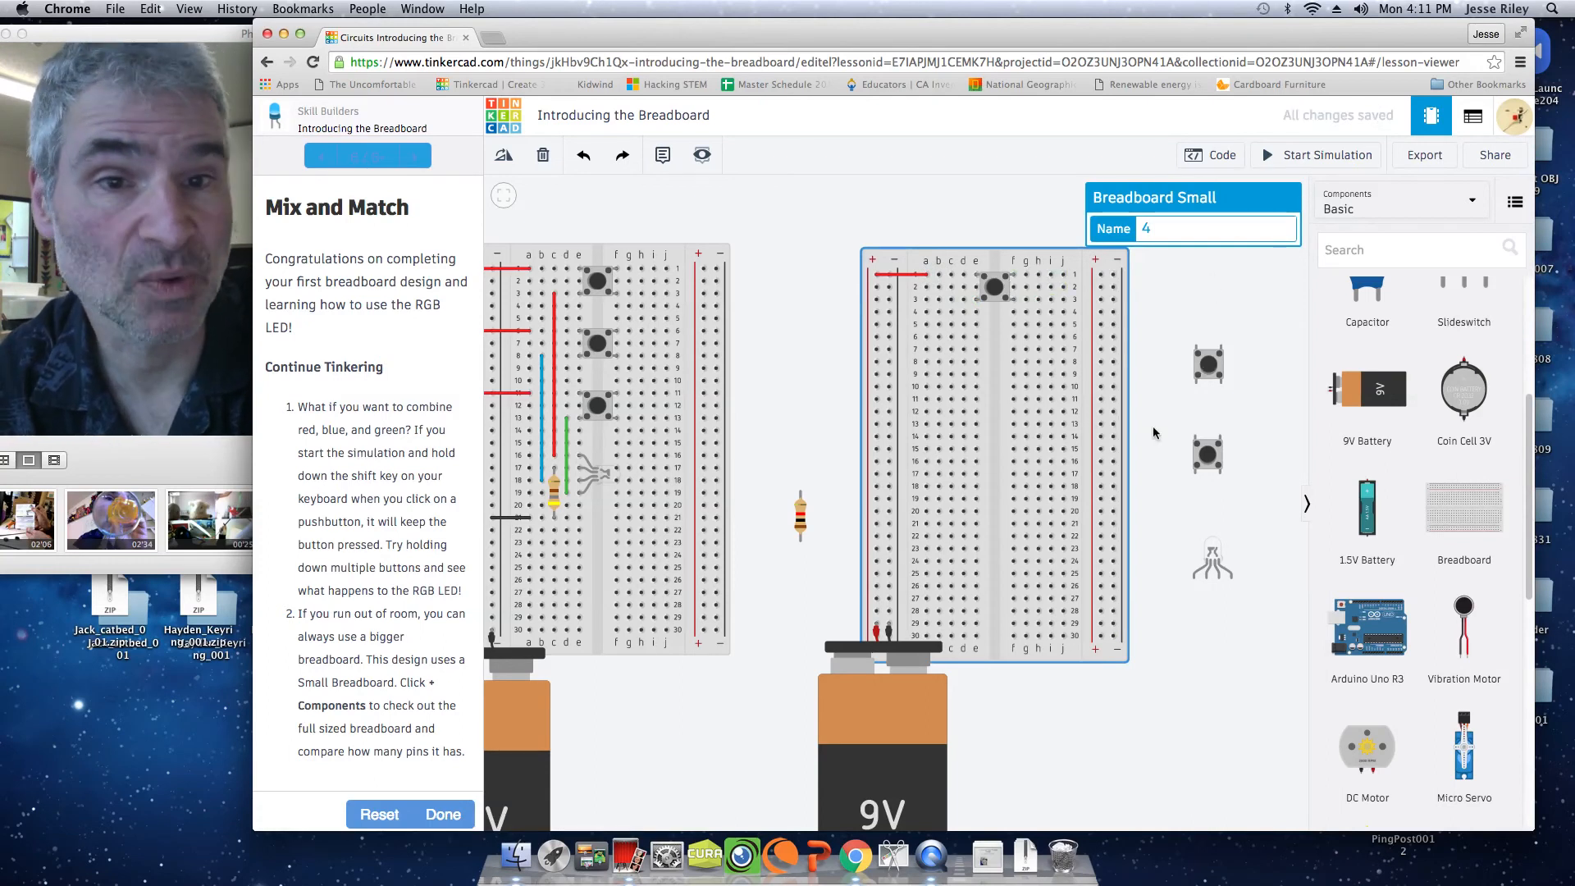
Step: Rotate the loose RGB LED 90° and plug its four legs into column e, rows 15 to 18, of the right breadboard
{"action": "left_click", "coordinate": [1214, 561]}
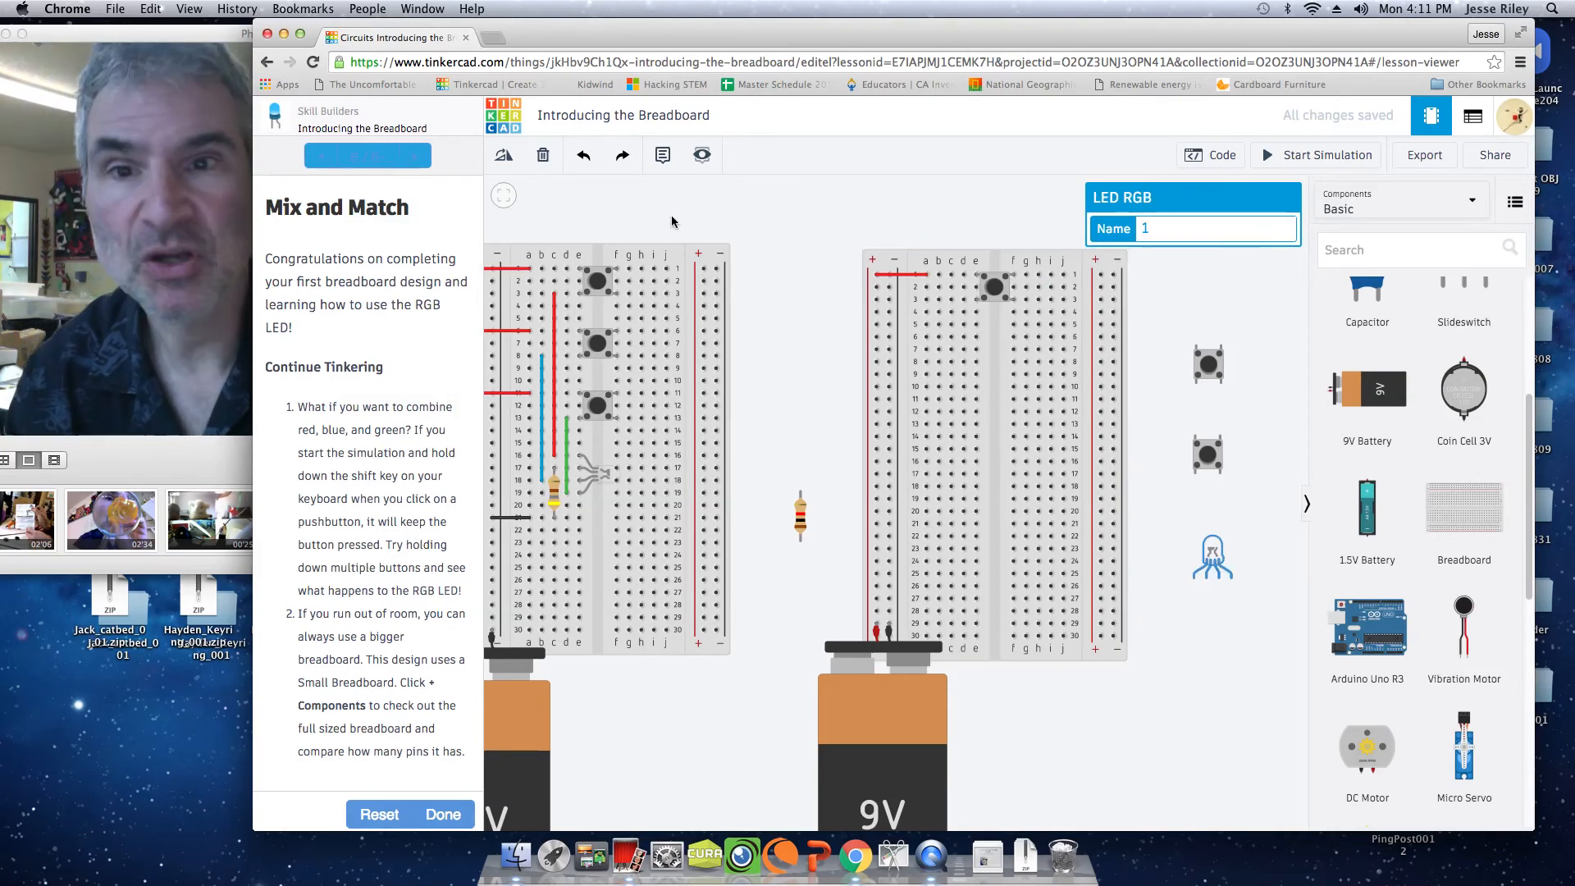
{"action": "left_click", "coordinate": [504, 159]}
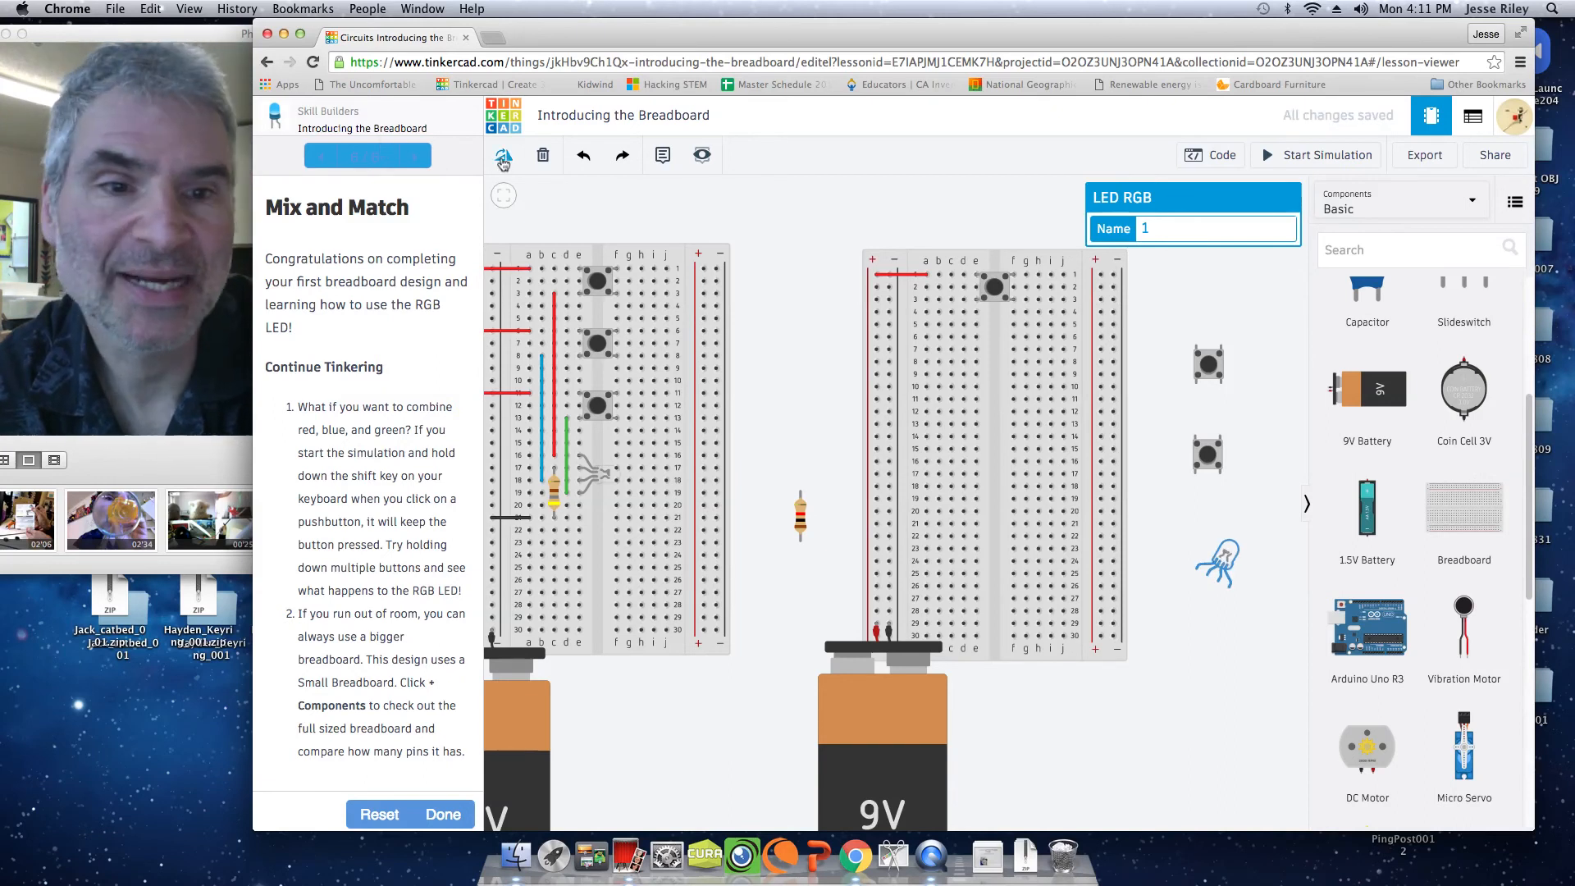
{"action": "left_click", "coordinate": [503, 158]}
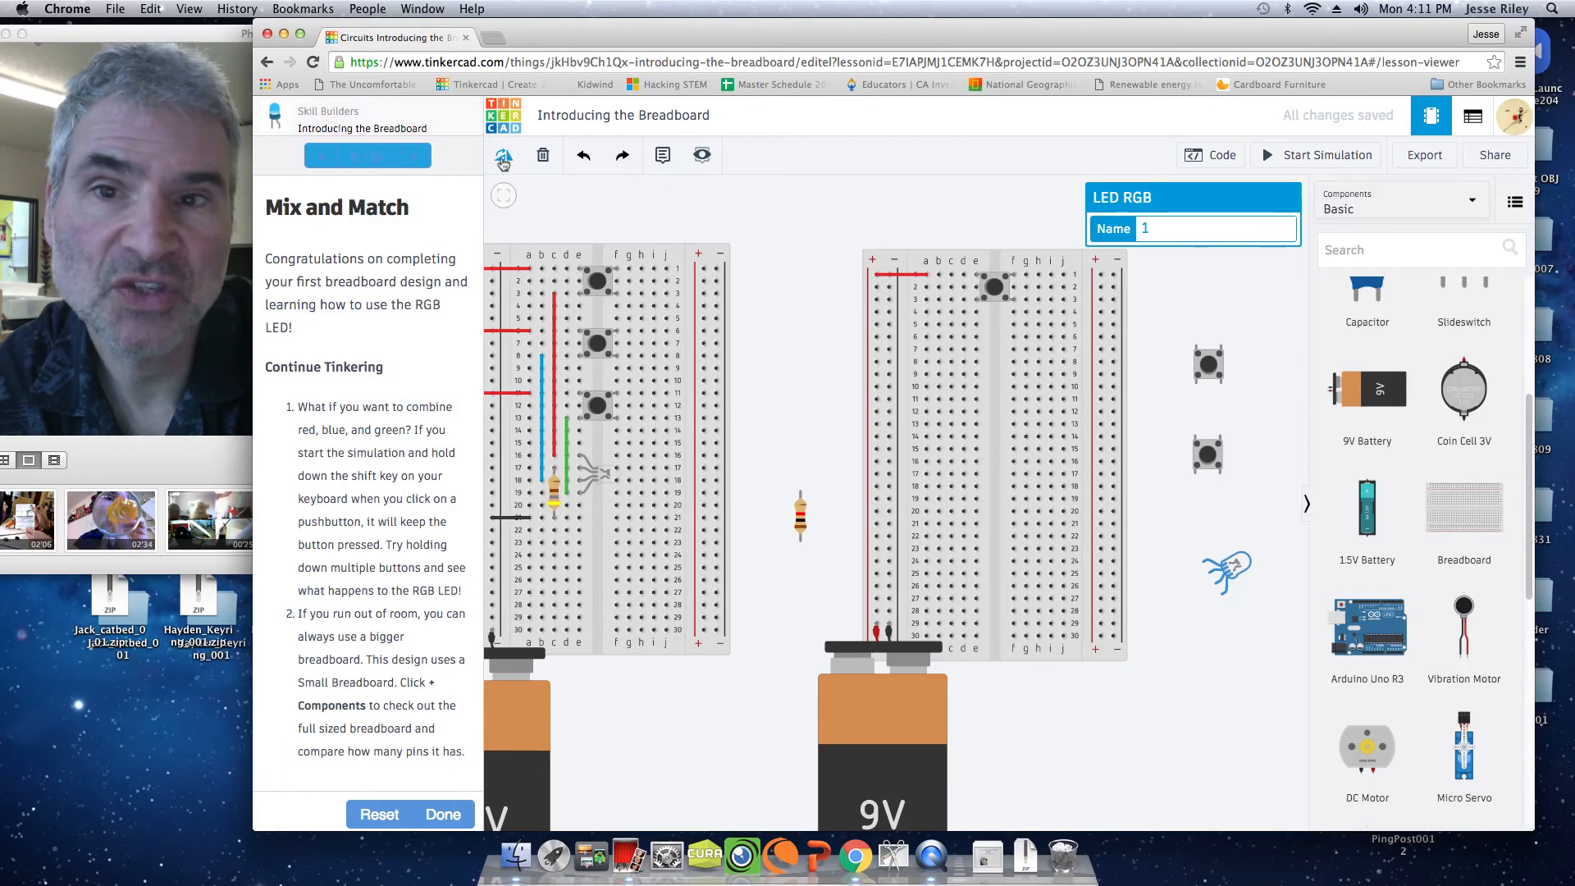
{"action": "left_click", "coordinate": [504, 160]}
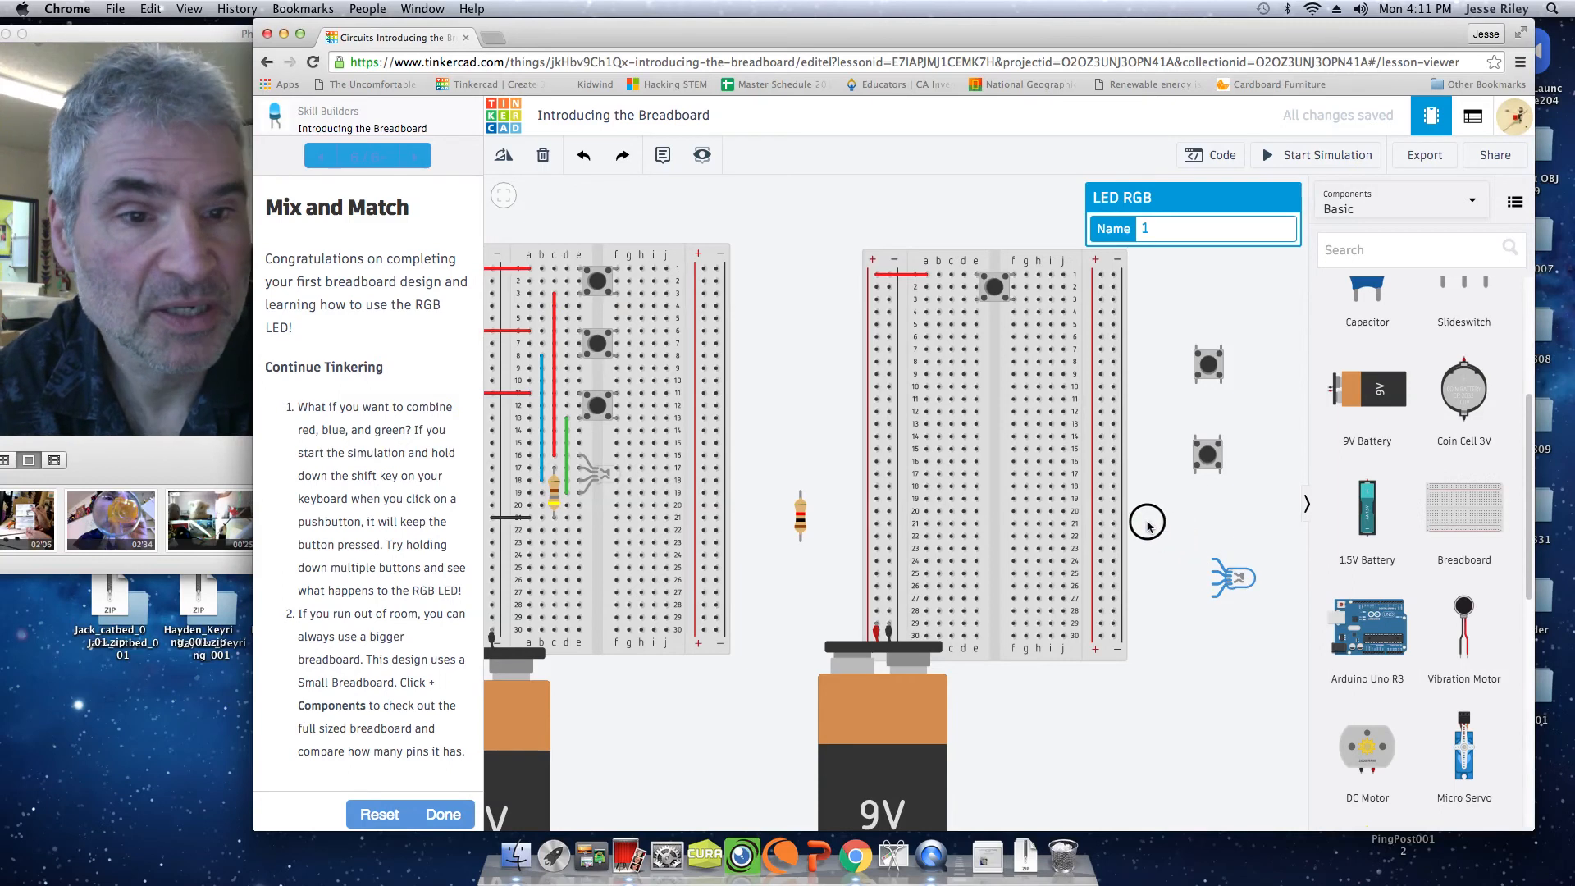
{"action": "left_click_drag", "start_coordinate": [1078, 499], "coordinate": [971, 480]}
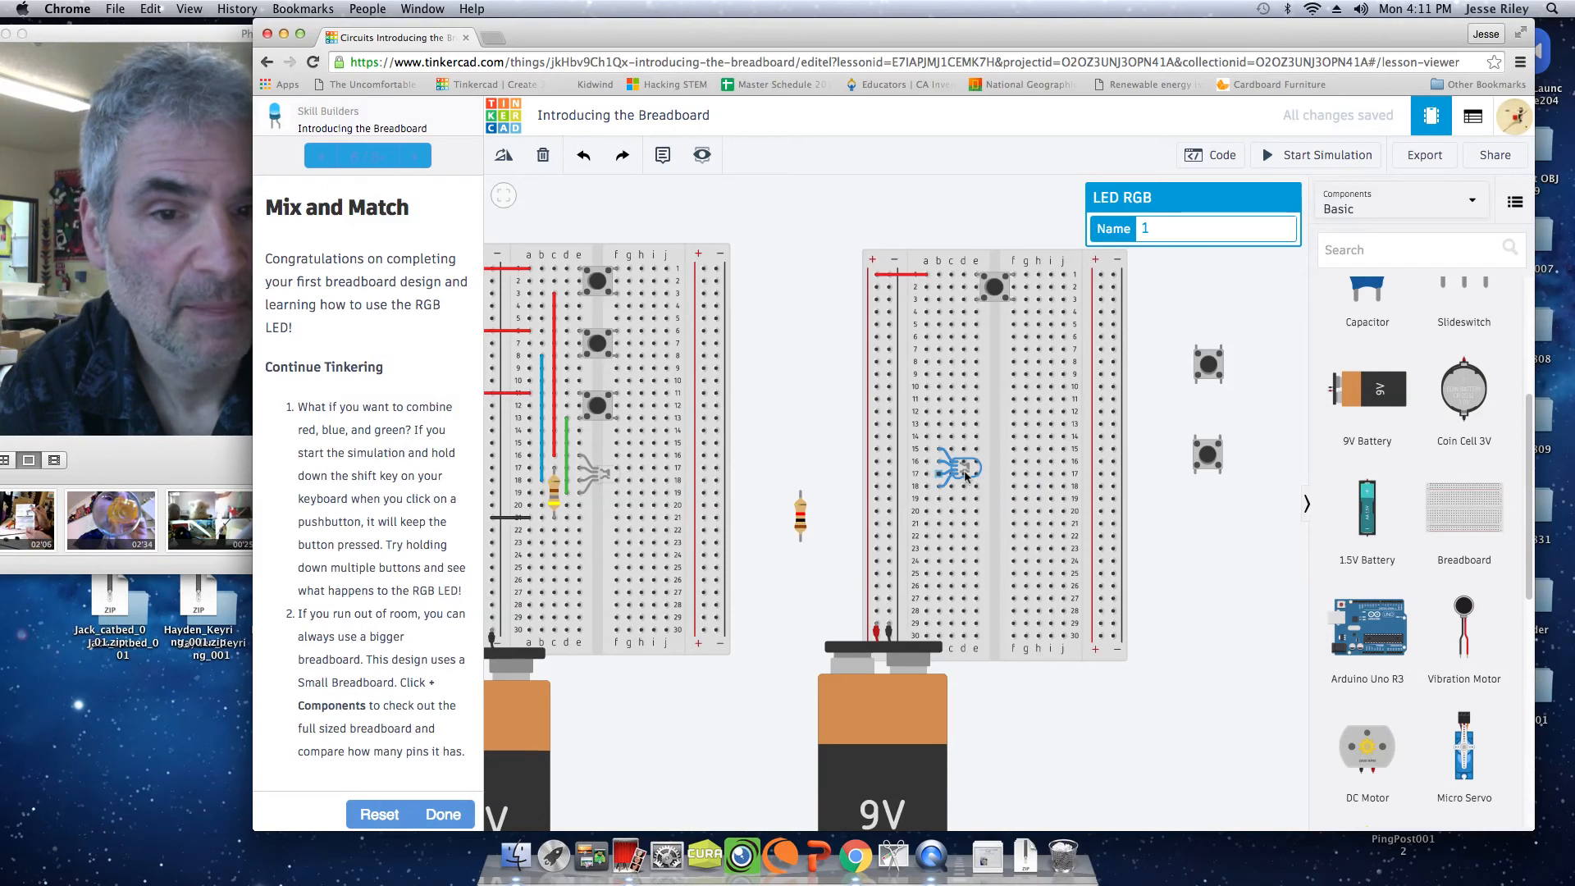
{"action": "left_click_drag", "start_coordinate": [966, 473], "coordinate": [1001, 474]}
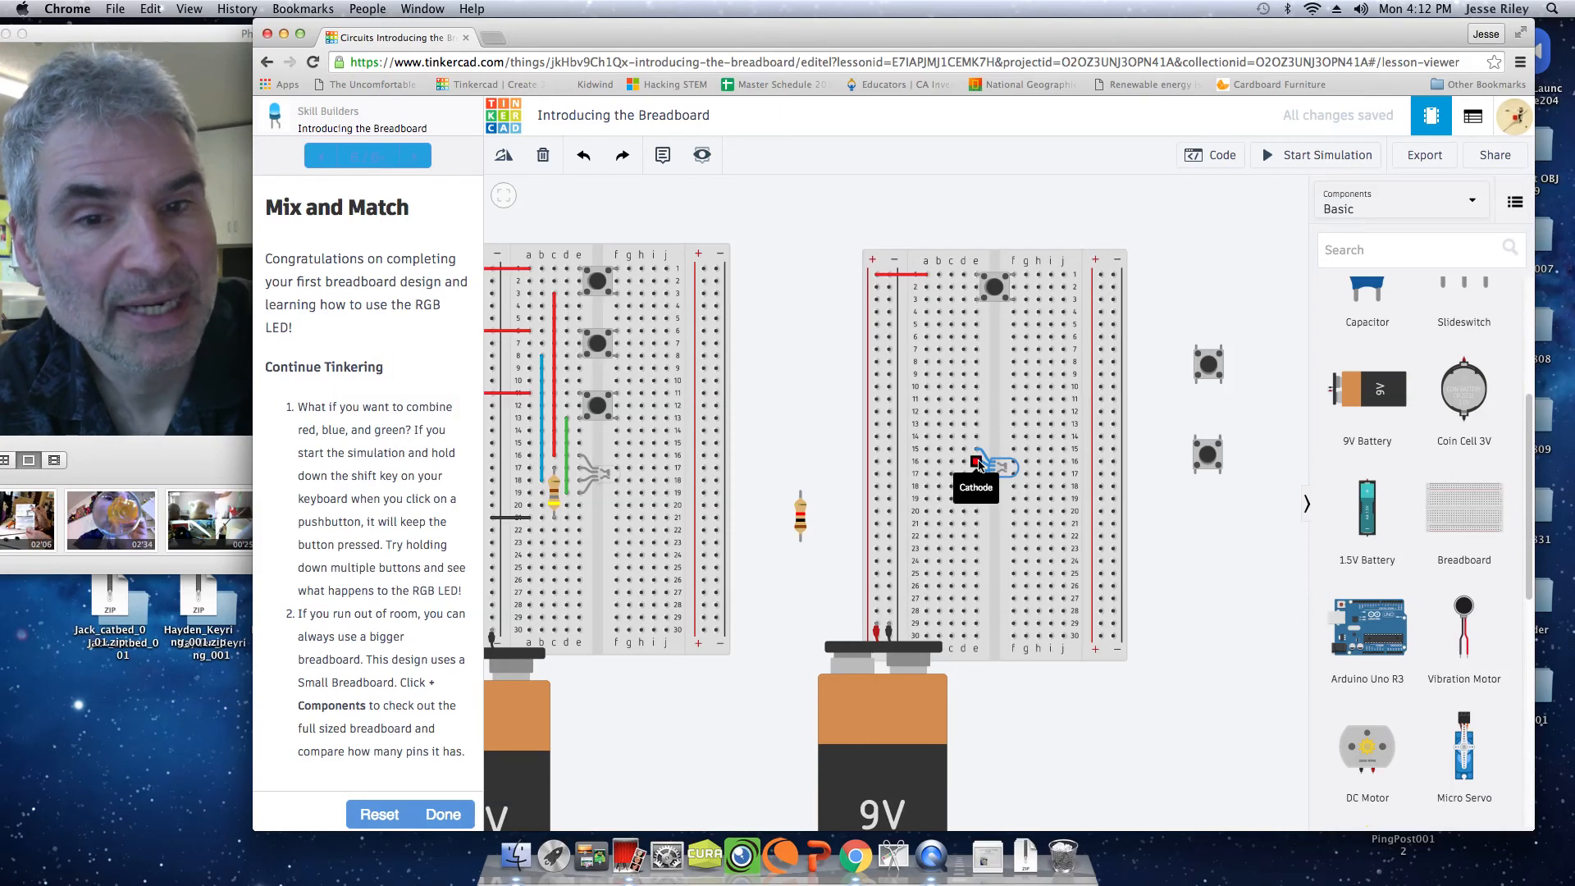
Step: Place the loose resistor in column c of the right breadboard, spanning rows 16 to 20, in line with the LED's cathode
{"action": "left_click", "coordinate": [802, 520]}
{"action": "left_click_drag", "start_coordinate": [910, 497], "coordinate": [947, 495]}
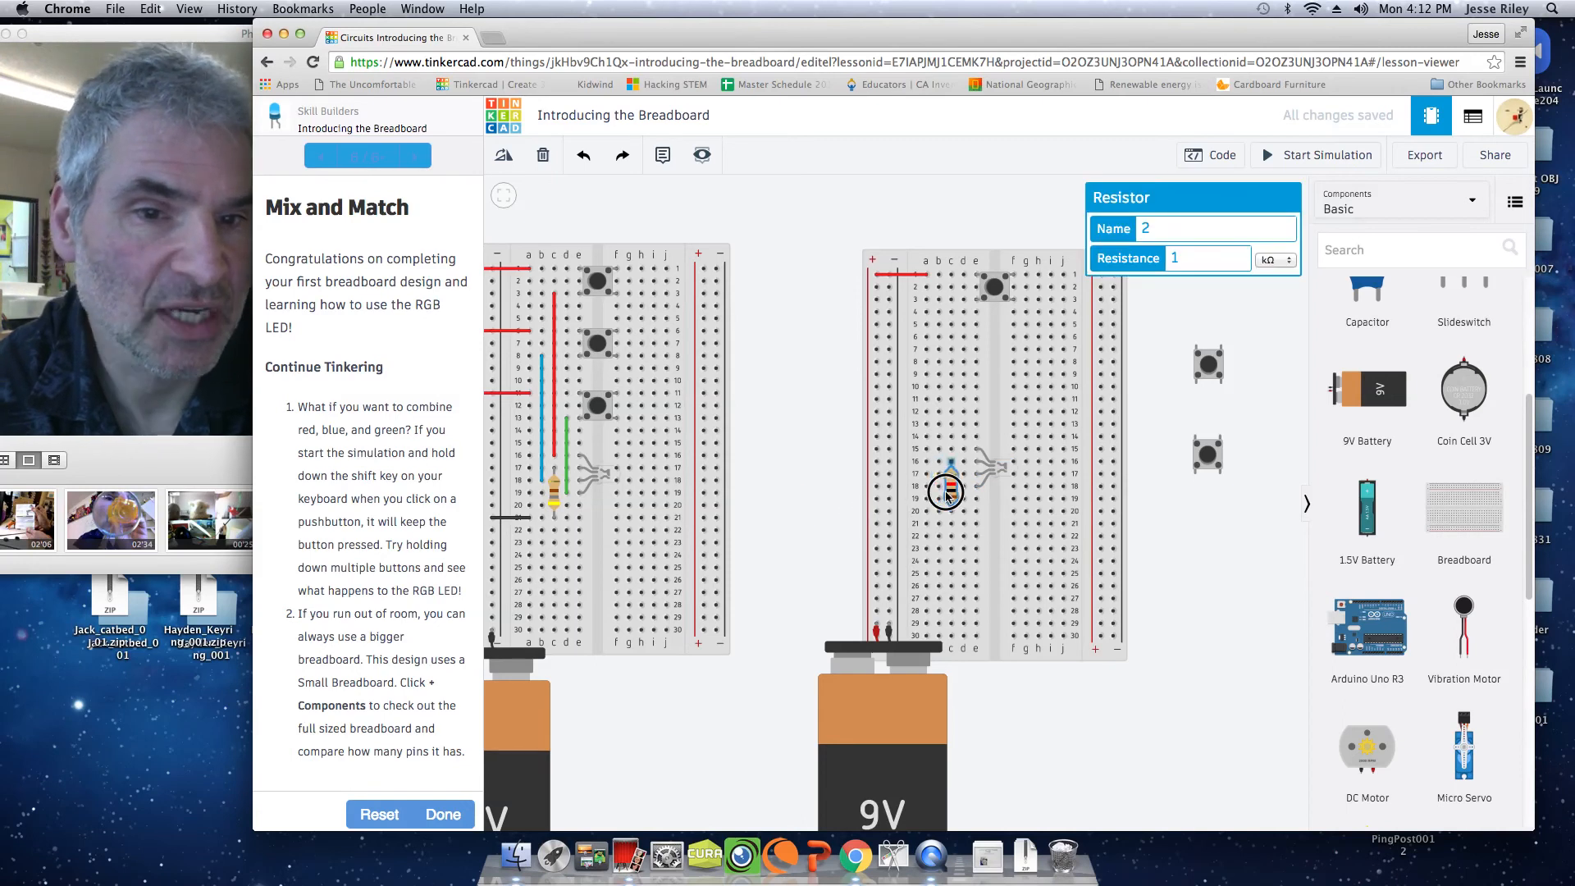
{"action": "left_click_drag", "start_coordinate": [947, 494], "coordinate": [948, 497]}
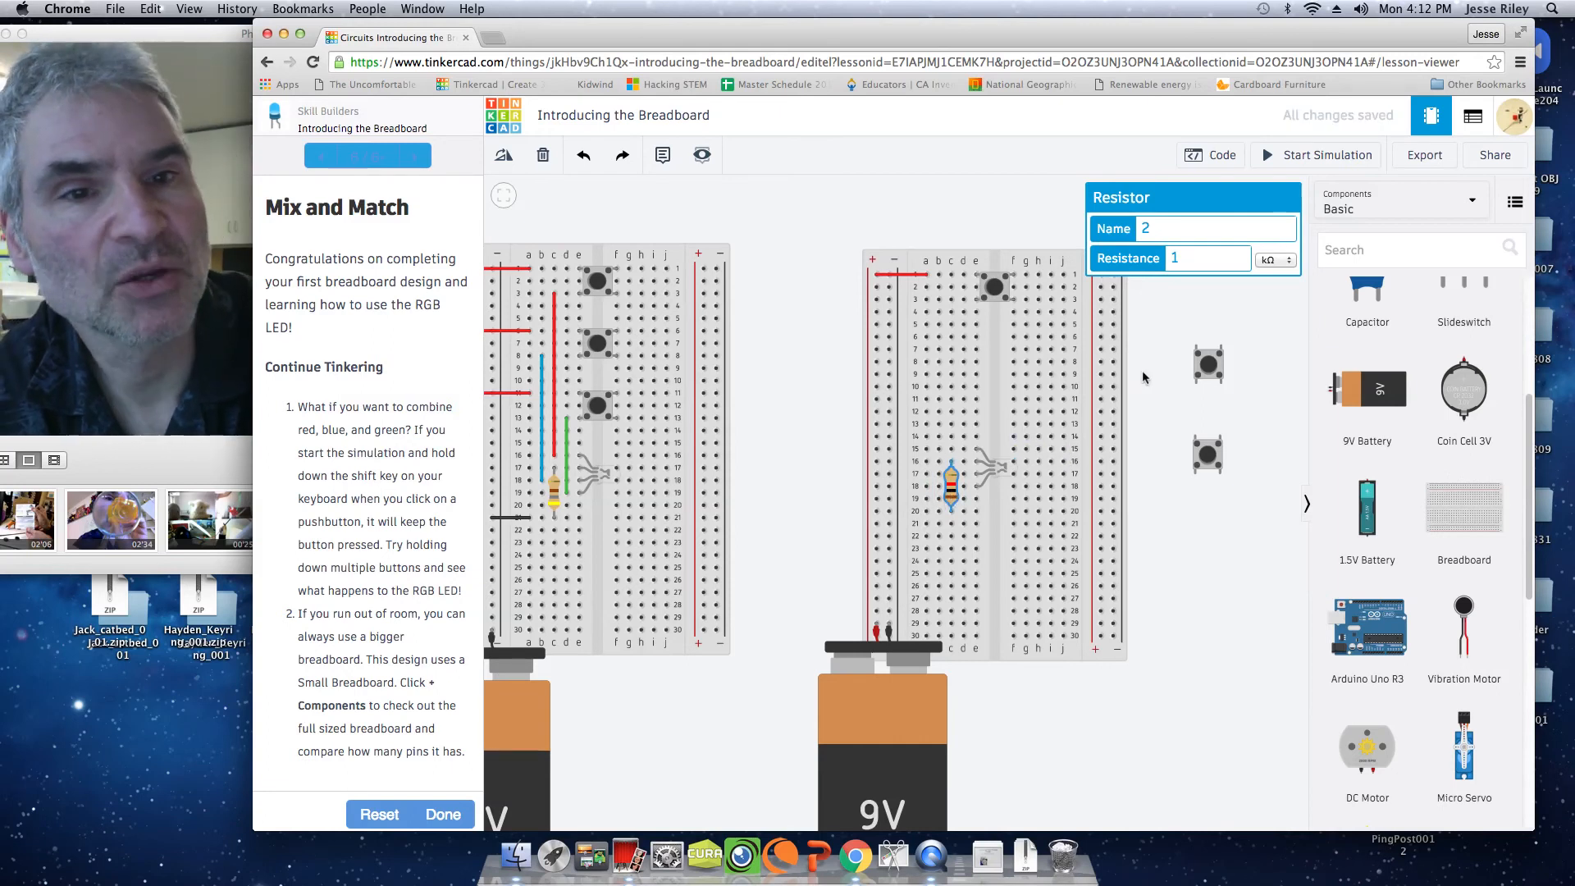
Step: Set the right breadboard's resistor to 480 Ω
{"action": "left_click", "coordinate": [1291, 260]}
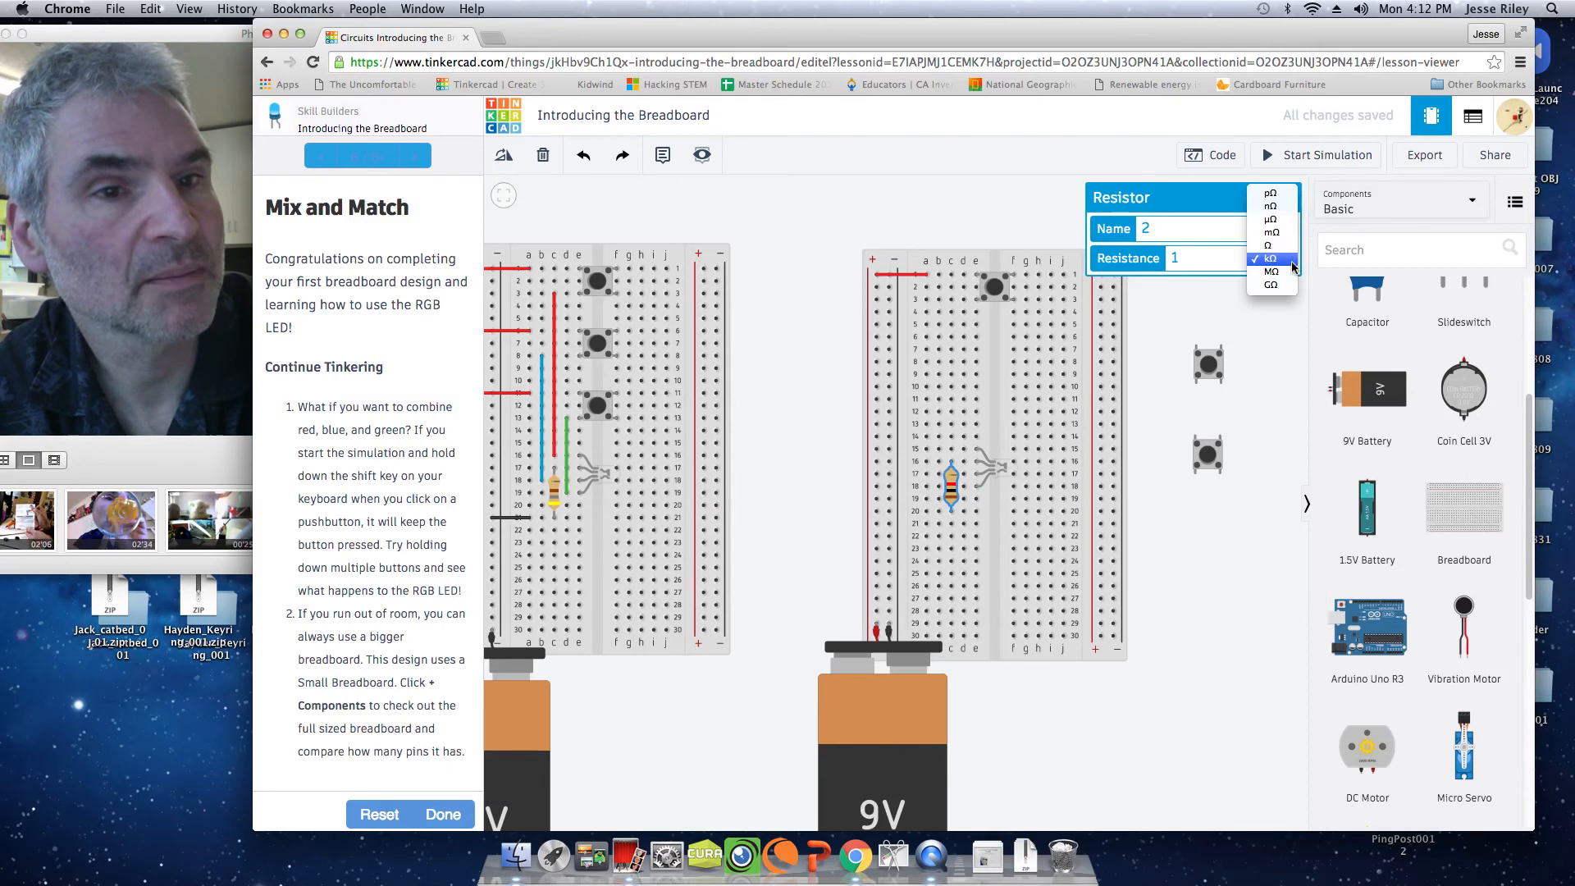
{"action": "left_click", "coordinate": [1284, 247]}
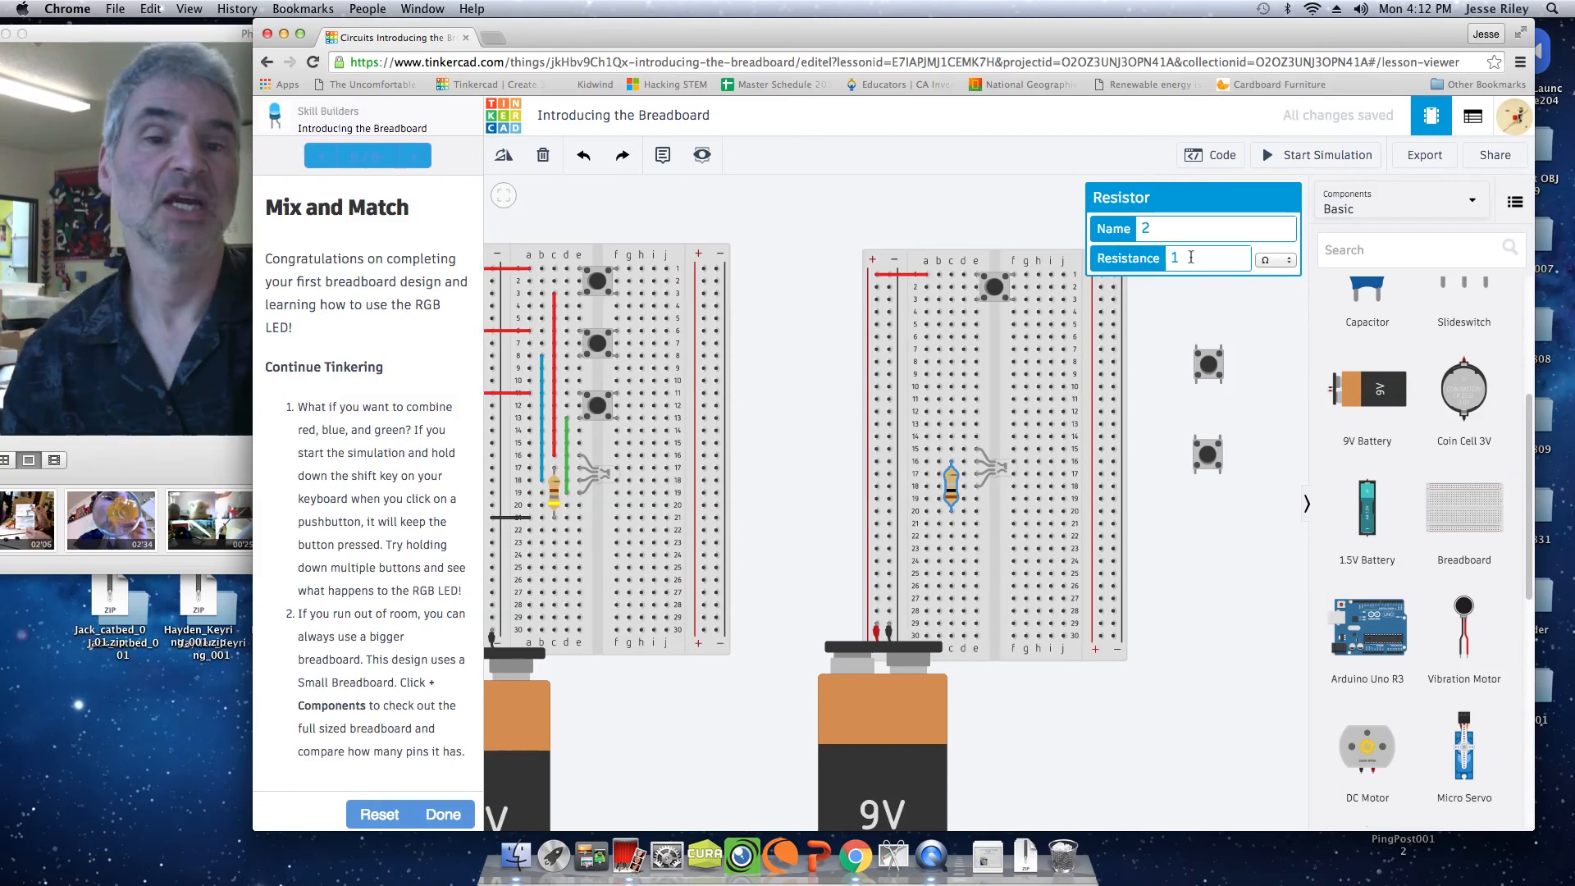
{"action": "left_click", "coordinate": [1191, 257]}
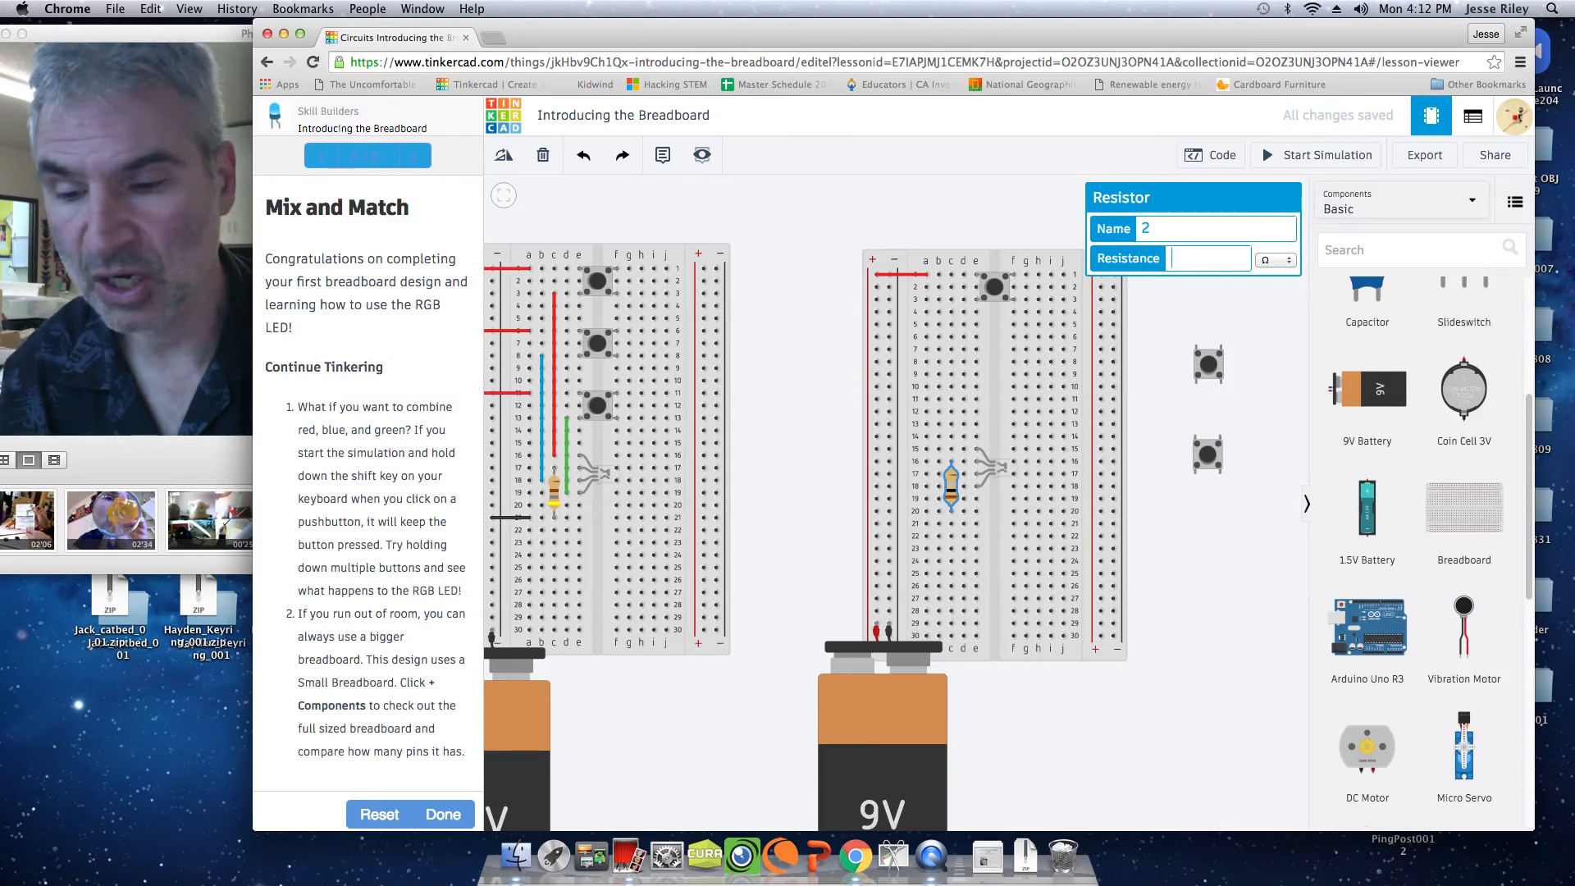
{"action": "type", "text": "480"}
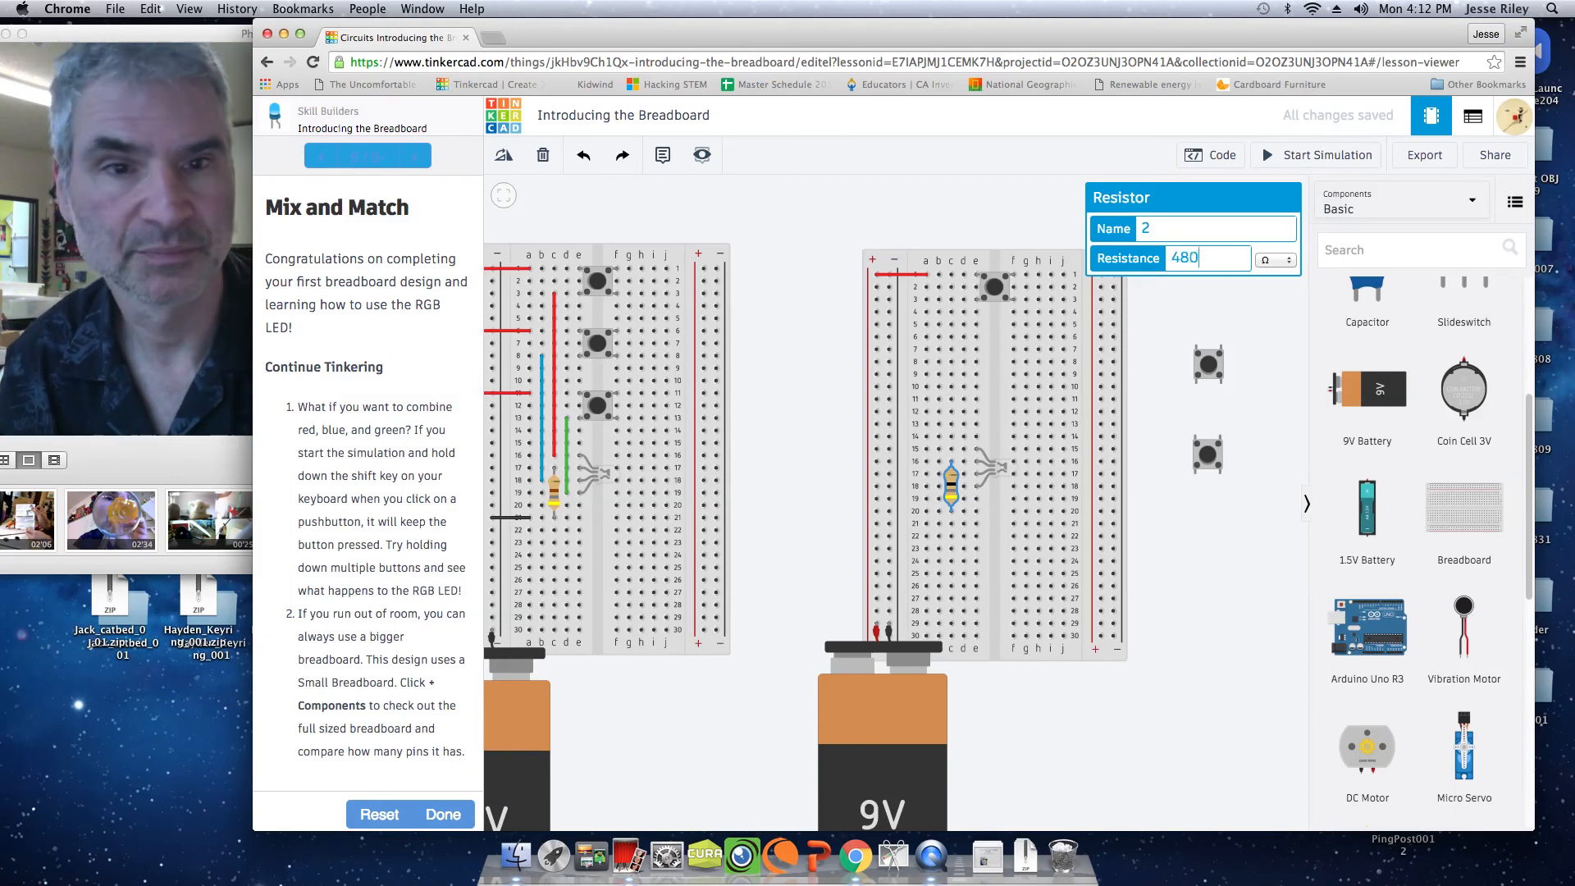
{"action": "left_click", "coordinate": [1184, 594]}
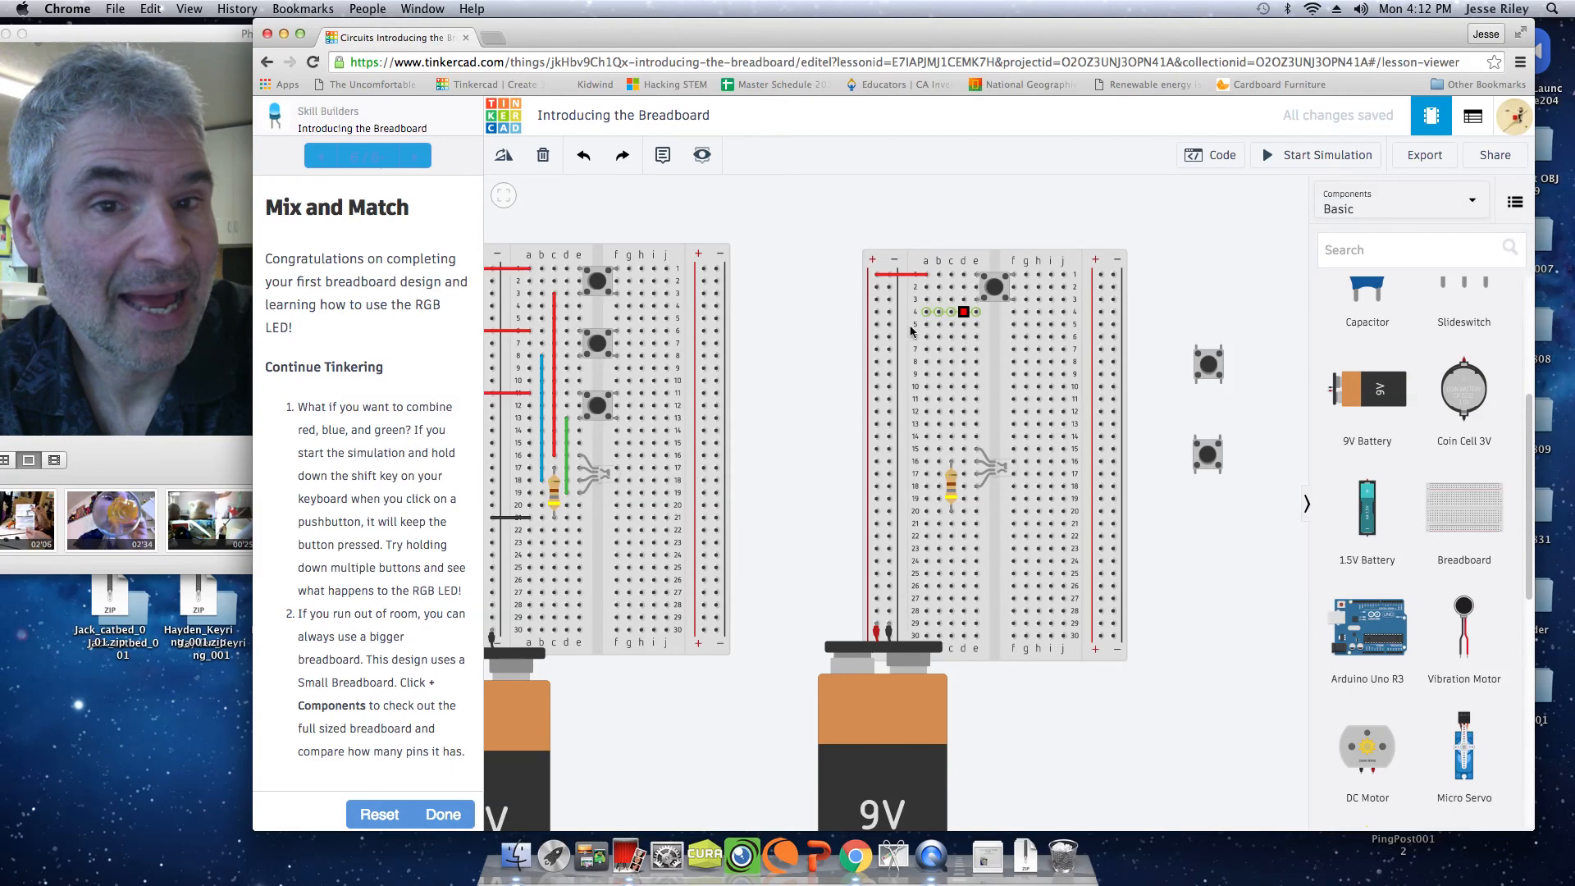
Step: Run a wire from column a, row 20, of the right breadboard to its left negative rail and colour it black
{"action": "left_click", "coordinate": [926, 512]}
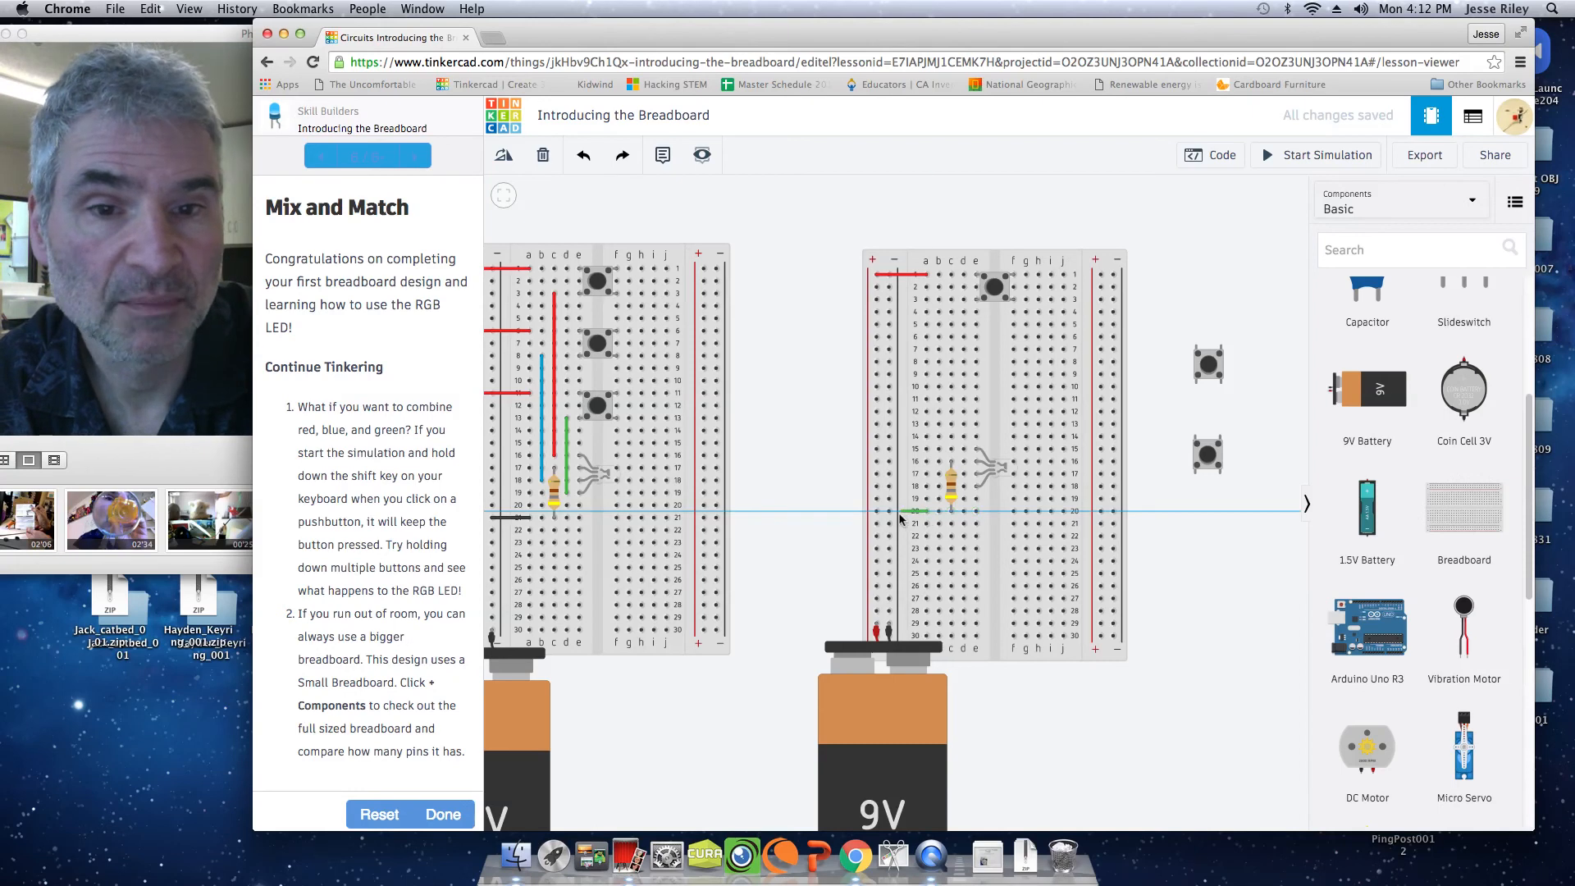
{"action": "left_click", "coordinate": [889, 512]}
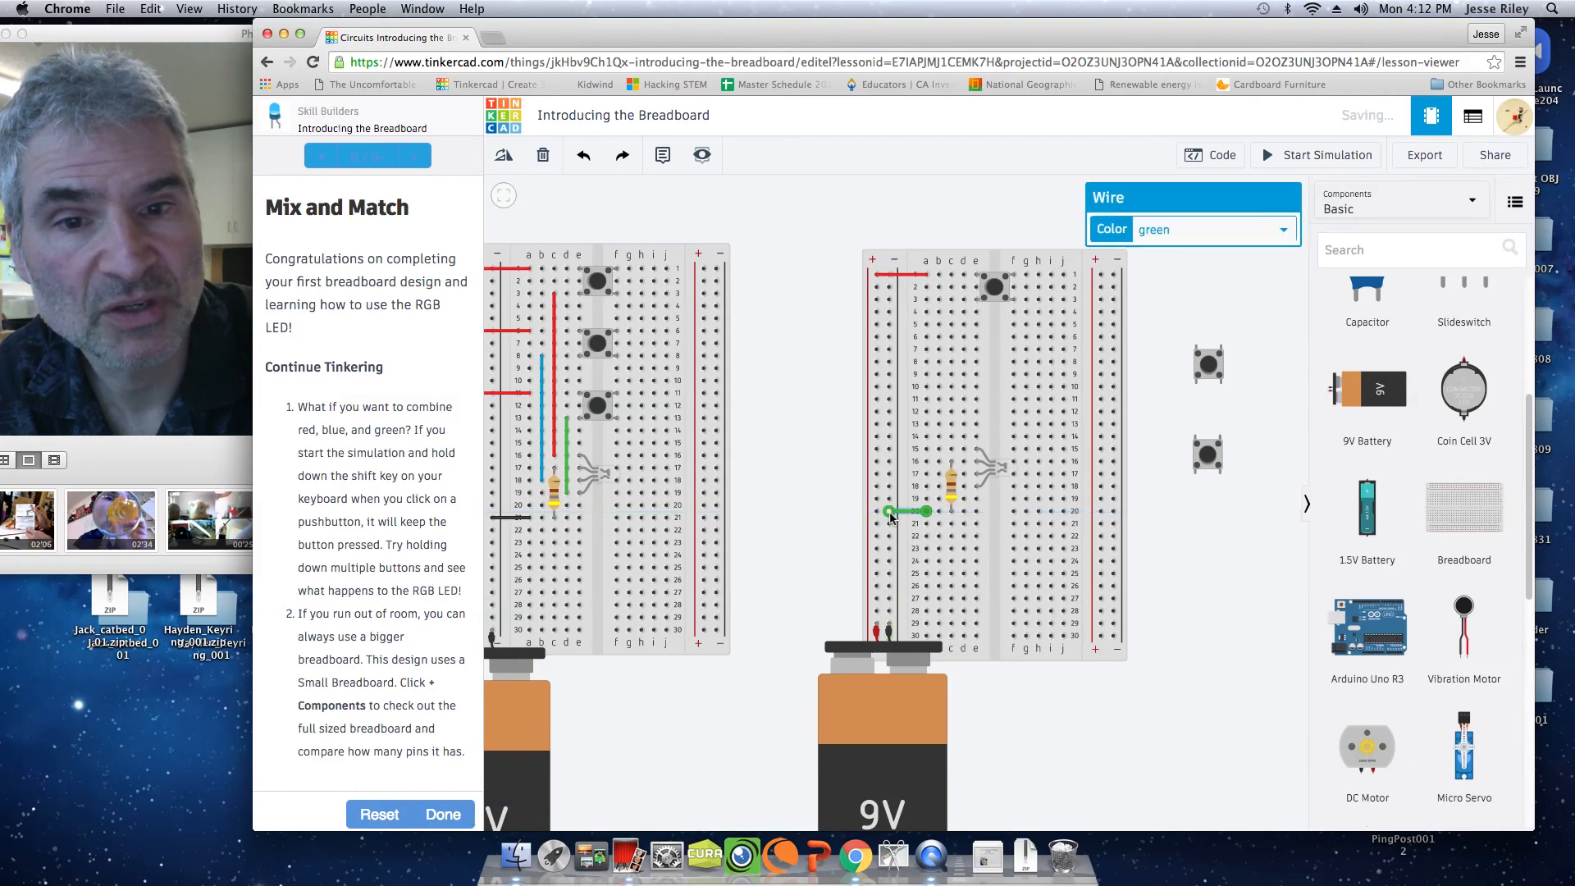
{"action": "left_click", "coordinate": [1283, 231]}
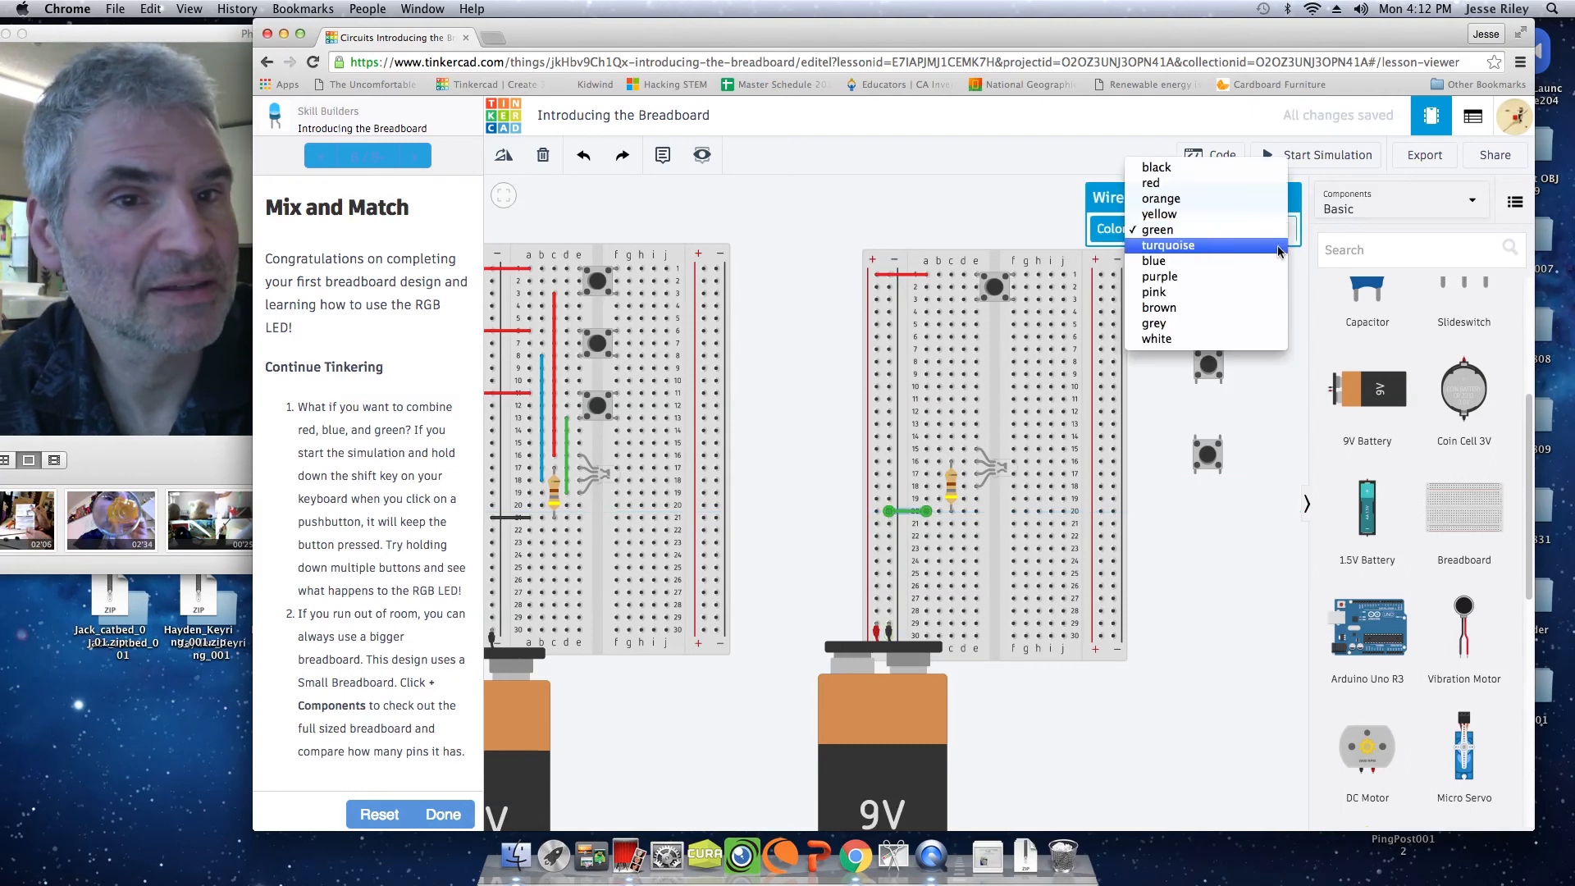
{"action": "left_click", "coordinate": [1234, 169]}
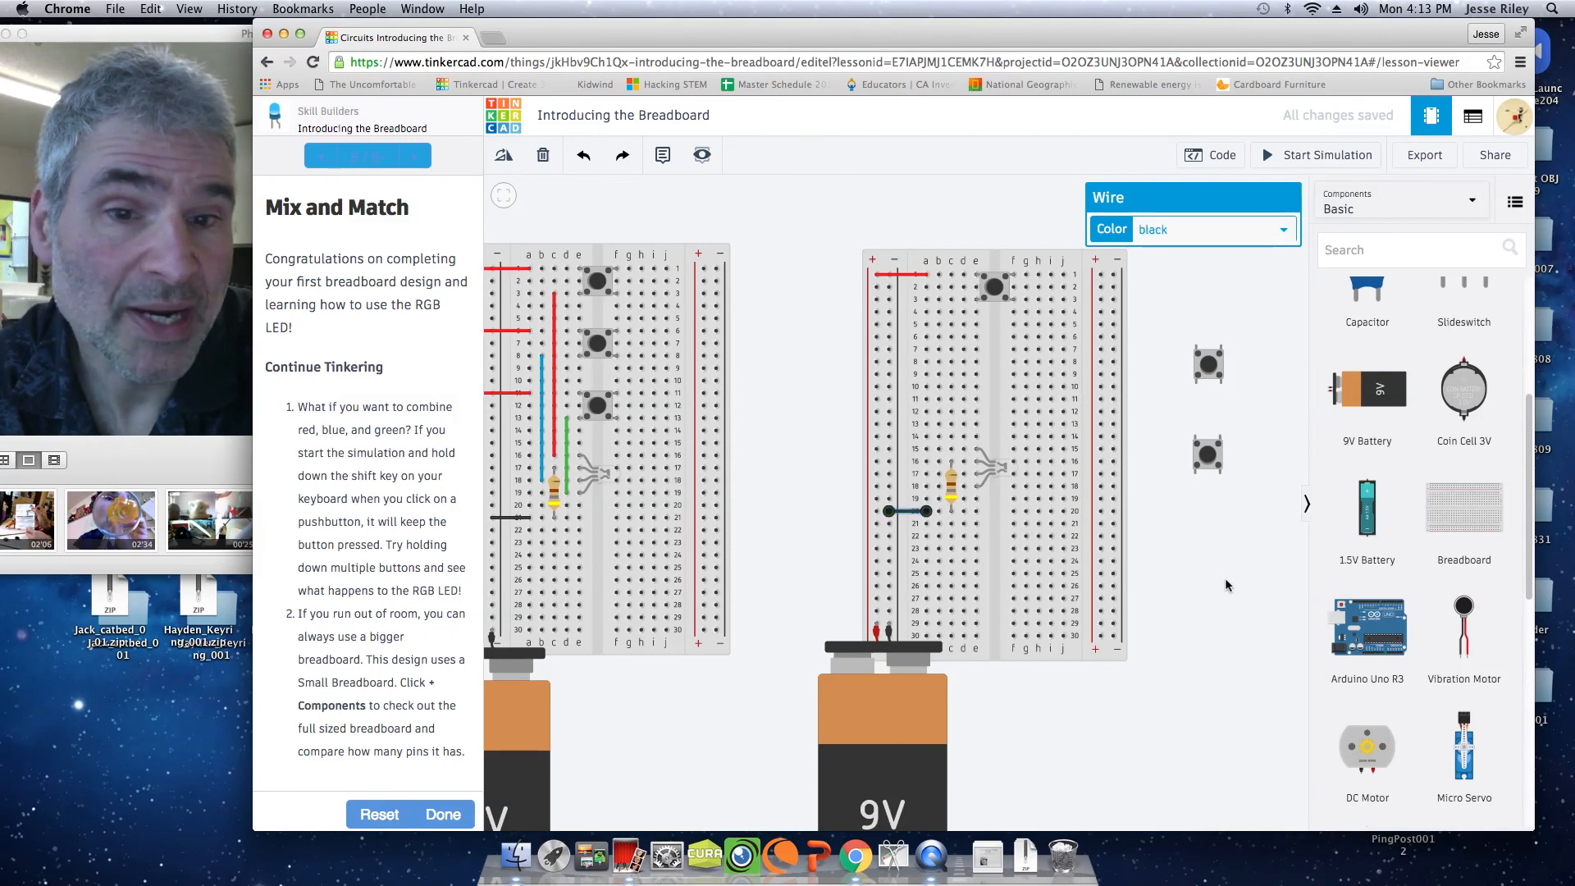
{"action": "left_click", "coordinate": [1251, 635]}
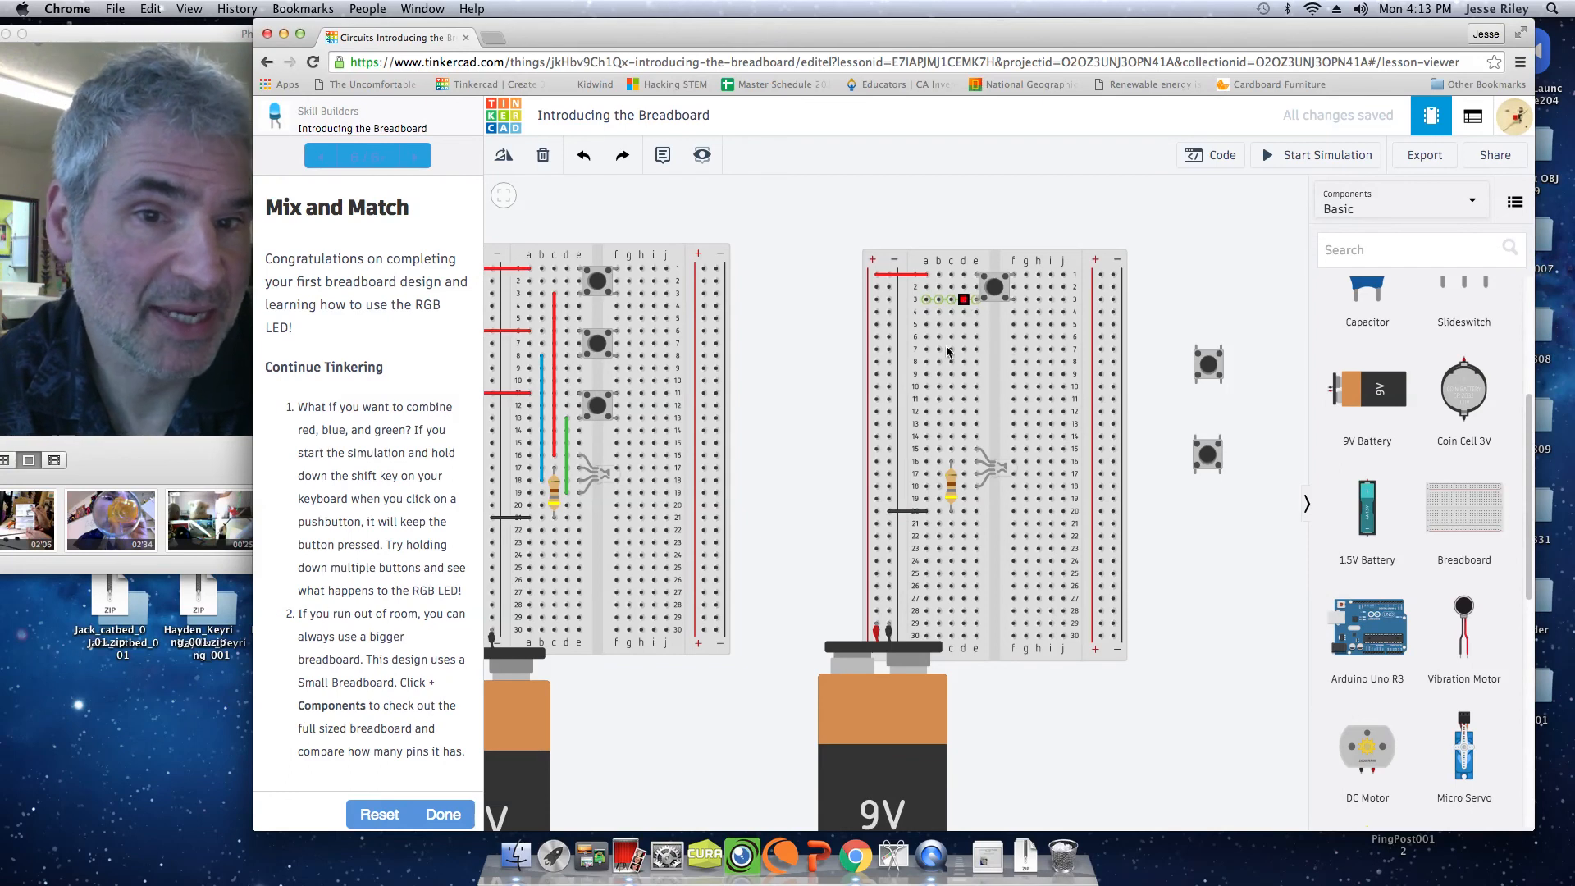
Step: Wire column c, row 3, to column c, row 15, on the right breadboard and colour the wire red
{"action": "left_click", "coordinate": [950, 300]}
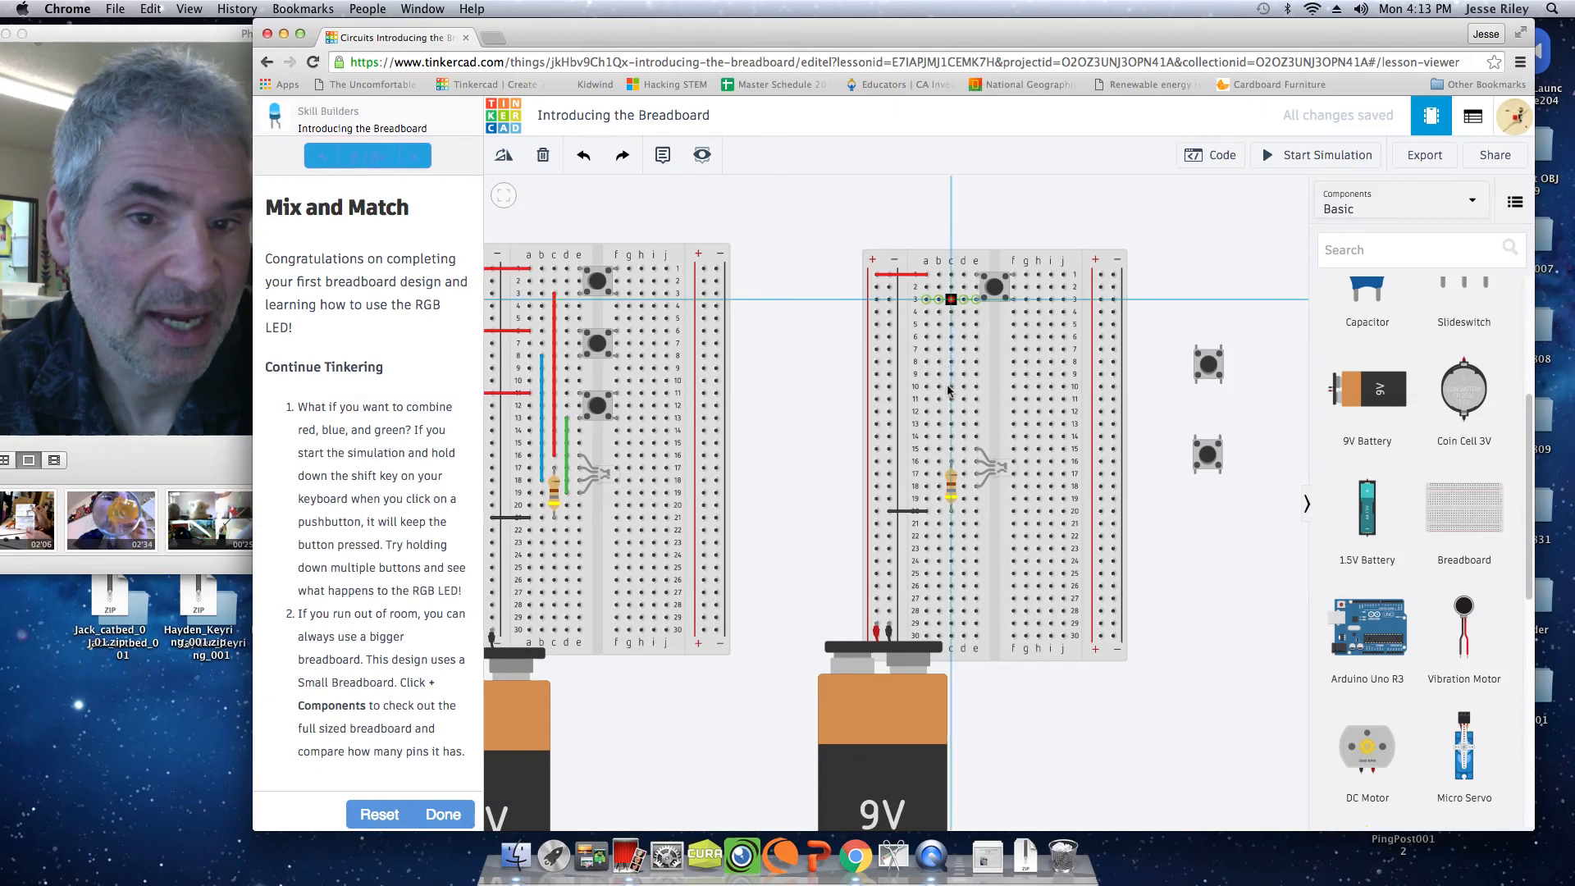
{"action": "left_click", "coordinate": [951, 450]}
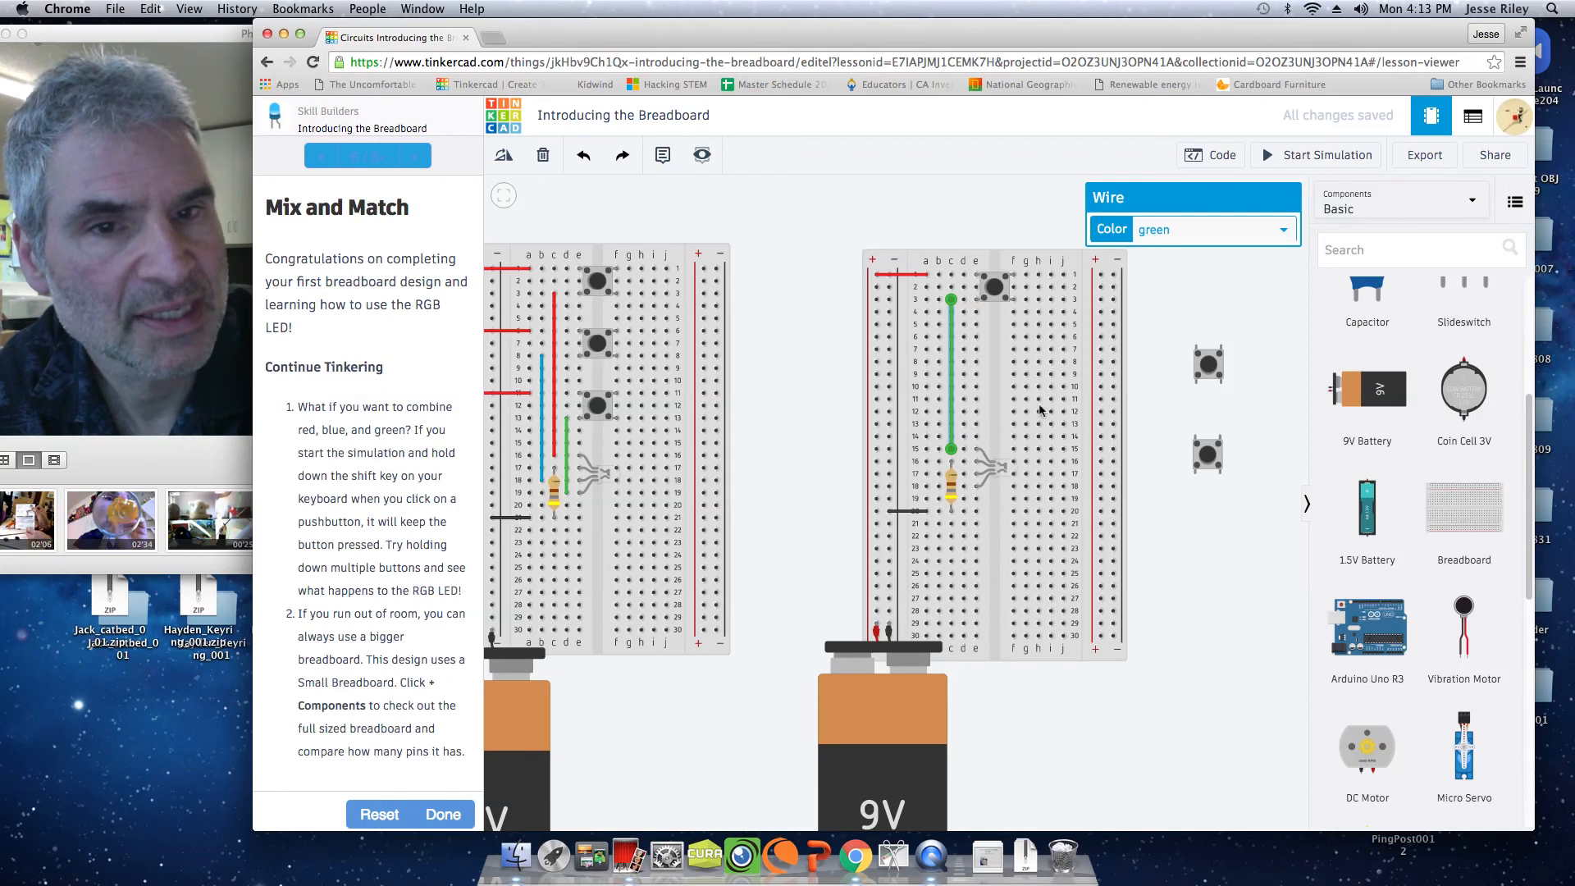
{"action": "left_click", "coordinate": [1285, 234]}
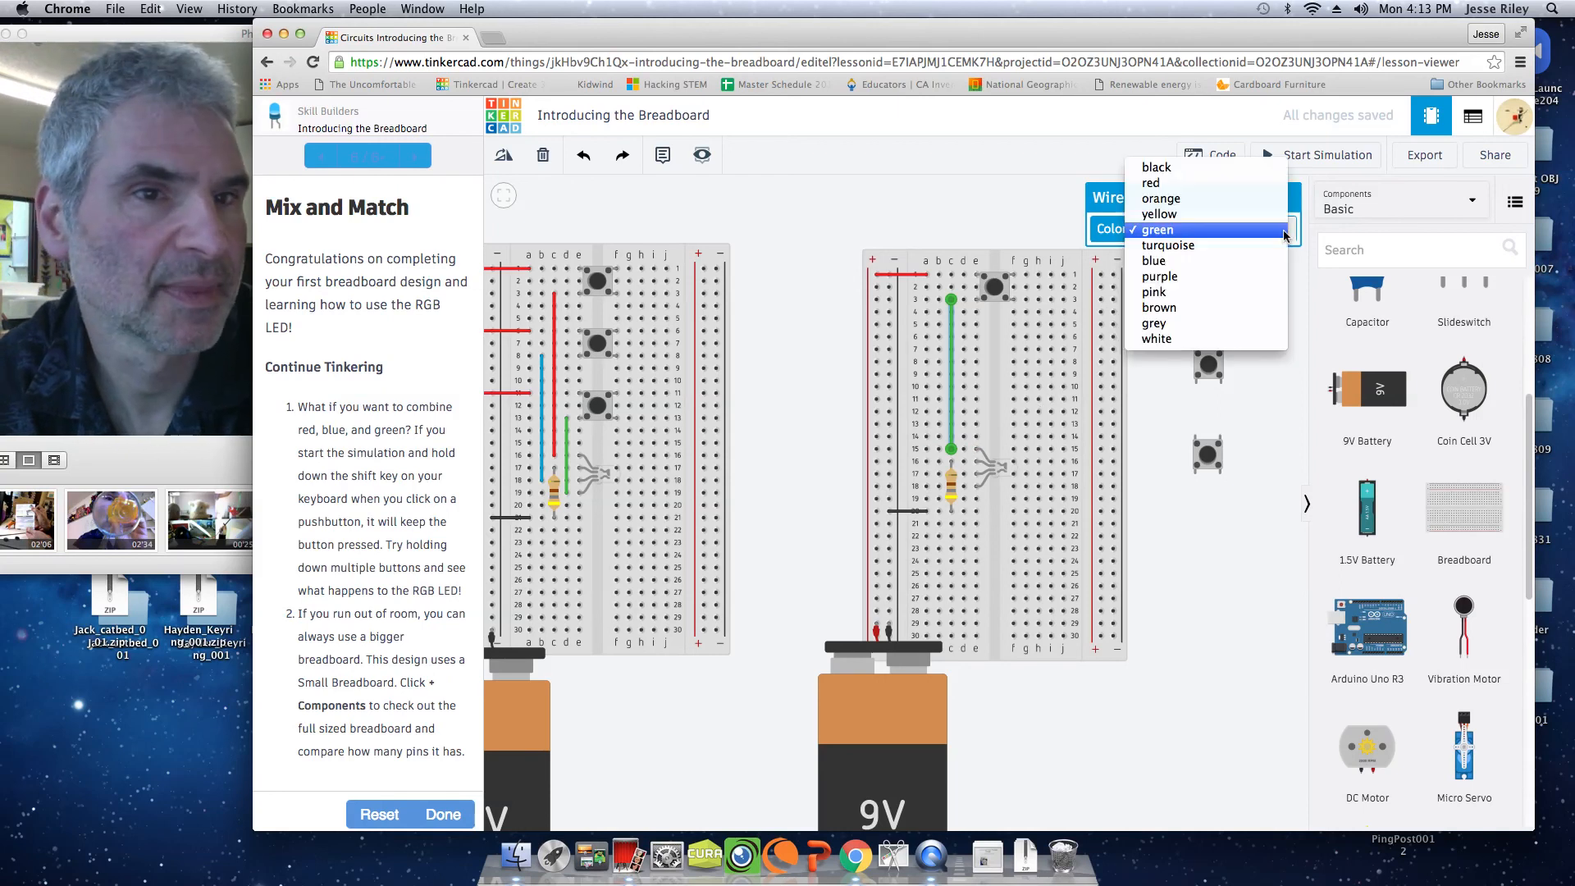
{"action": "left_click", "coordinate": [1229, 185]}
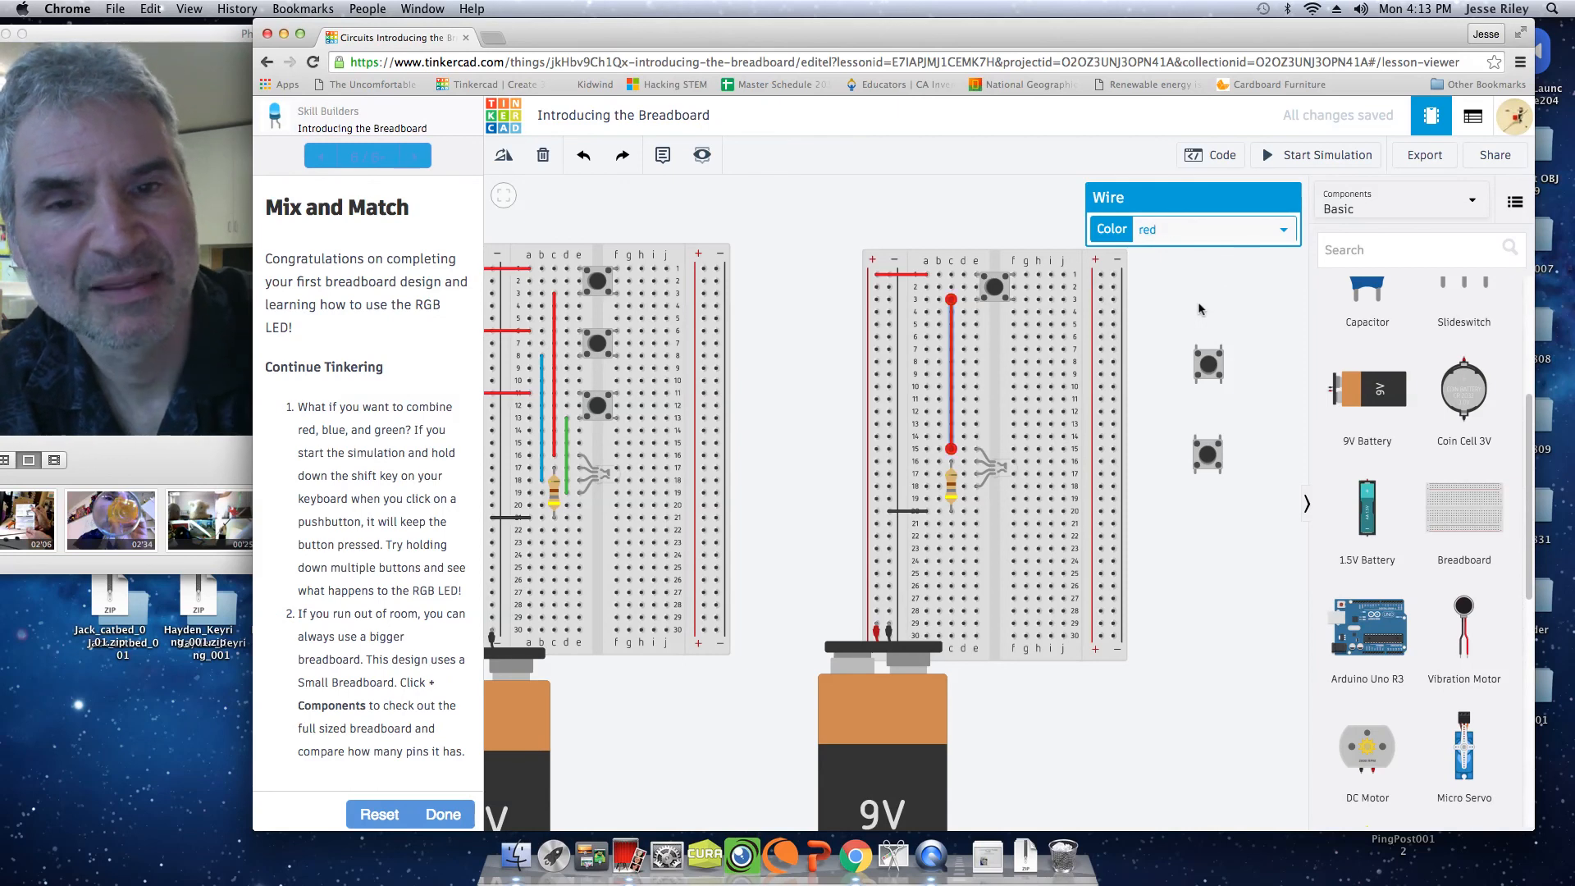
Step: Simulate the circuit and test the right breadboard's pushbutton several times to check the RGB LED
{"action": "left_click", "coordinate": [1270, 158]}
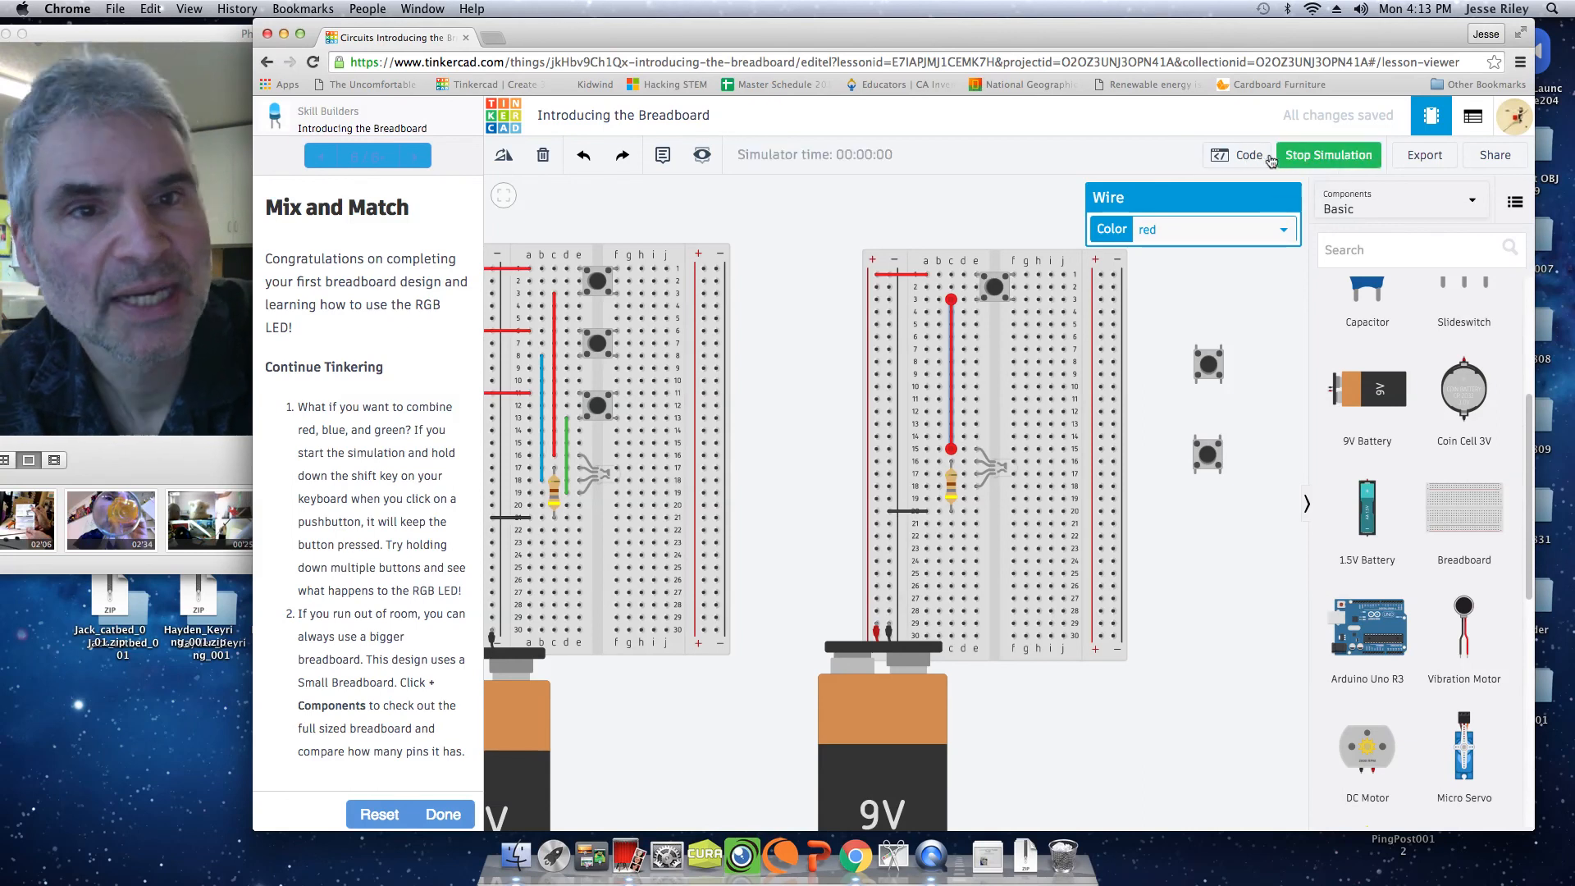
{"action": "left_click", "coordinate": [993, 290]}
{"action": "left_click", "coordinate": [994, 291]}
{"action": "left_click", "coordinate": [993, 289]}
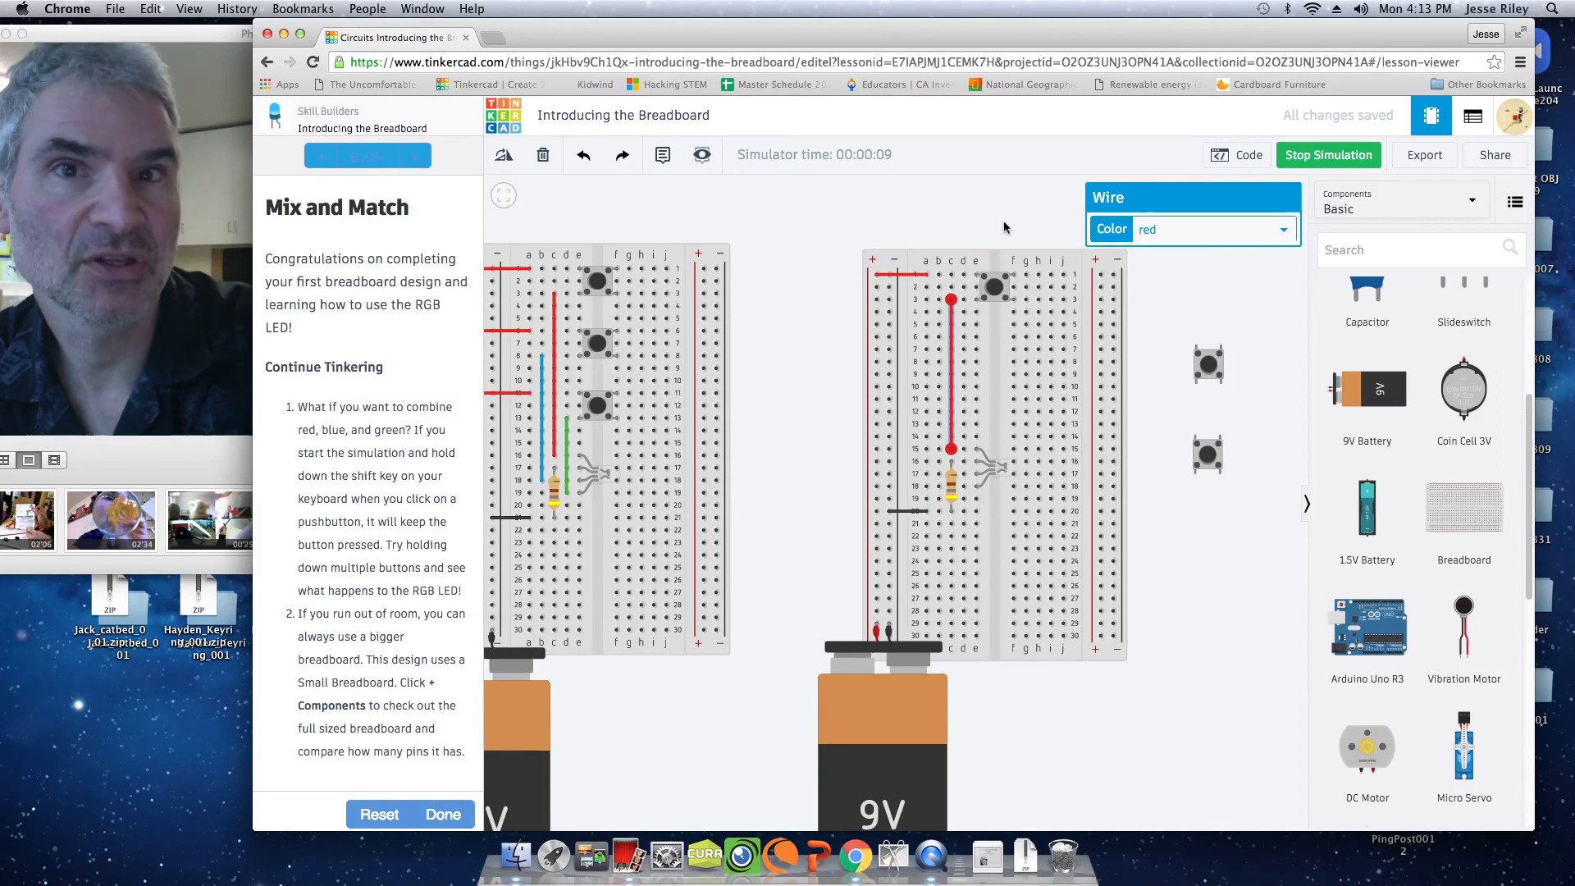
{"action": "left_click", "coordinate": [215, 156]}
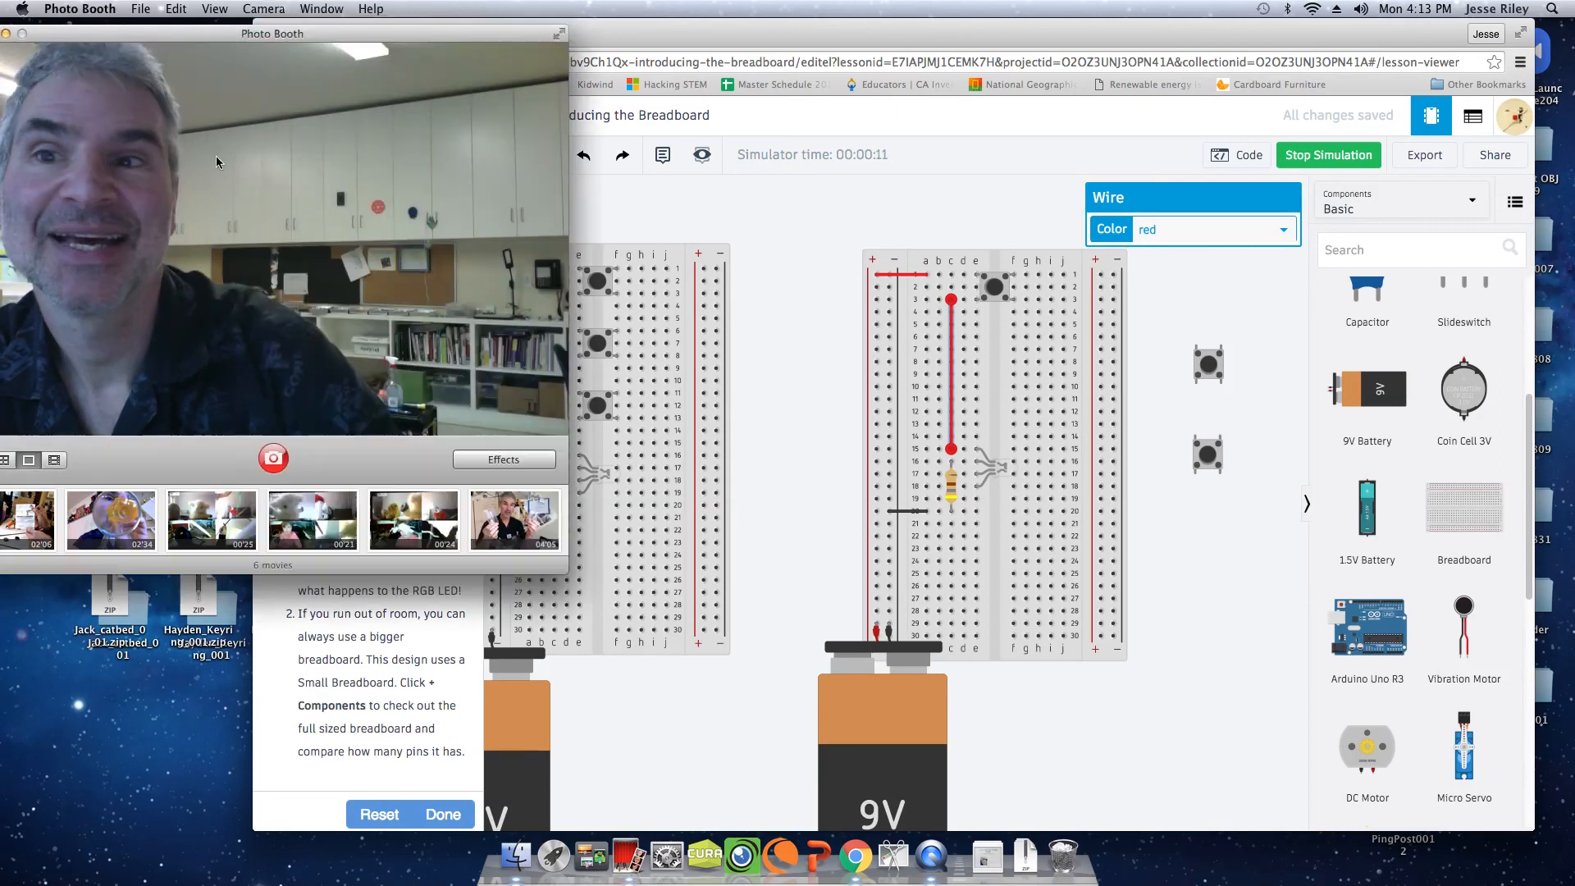